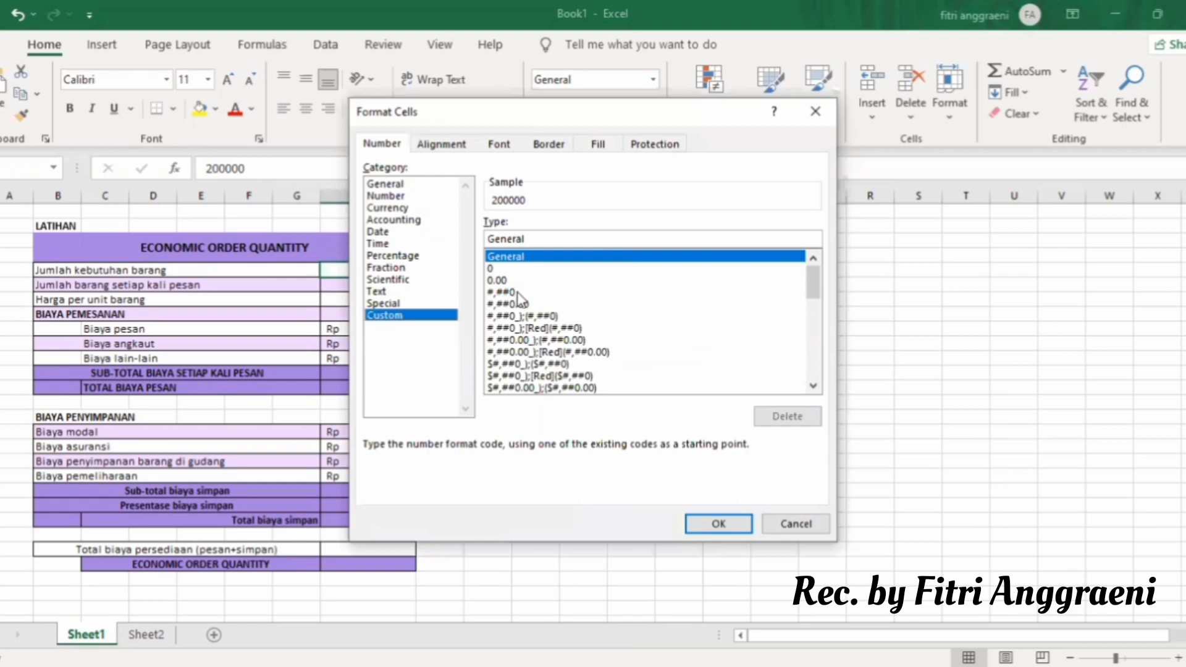
# - Apply the custom number format #,##0 "unit" to the Jumlah kebutuhan barang quantity
pyautogui.click(518, 293)
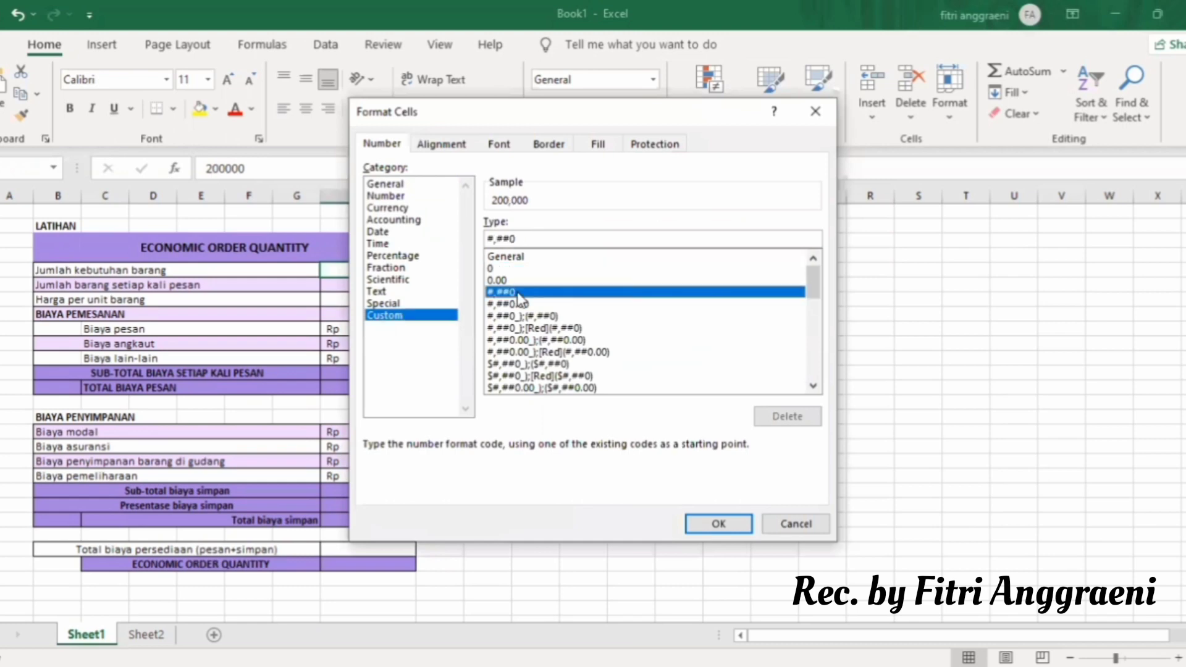
pyautogui.click(529, 247)
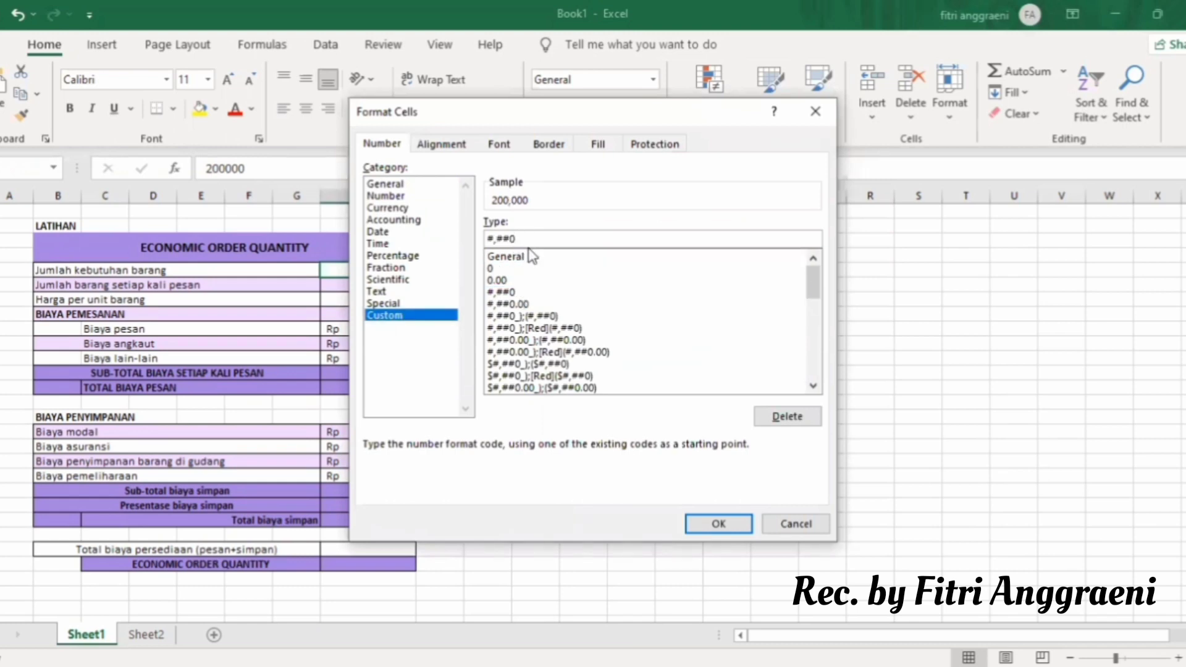
pyautogui.write('"unit"')
pyautogui.click(707, 522)
# - Format the Harga per unit barang value as Accounting with the Rp Indonesian currency symbol
pyautogui.click(395, 299)
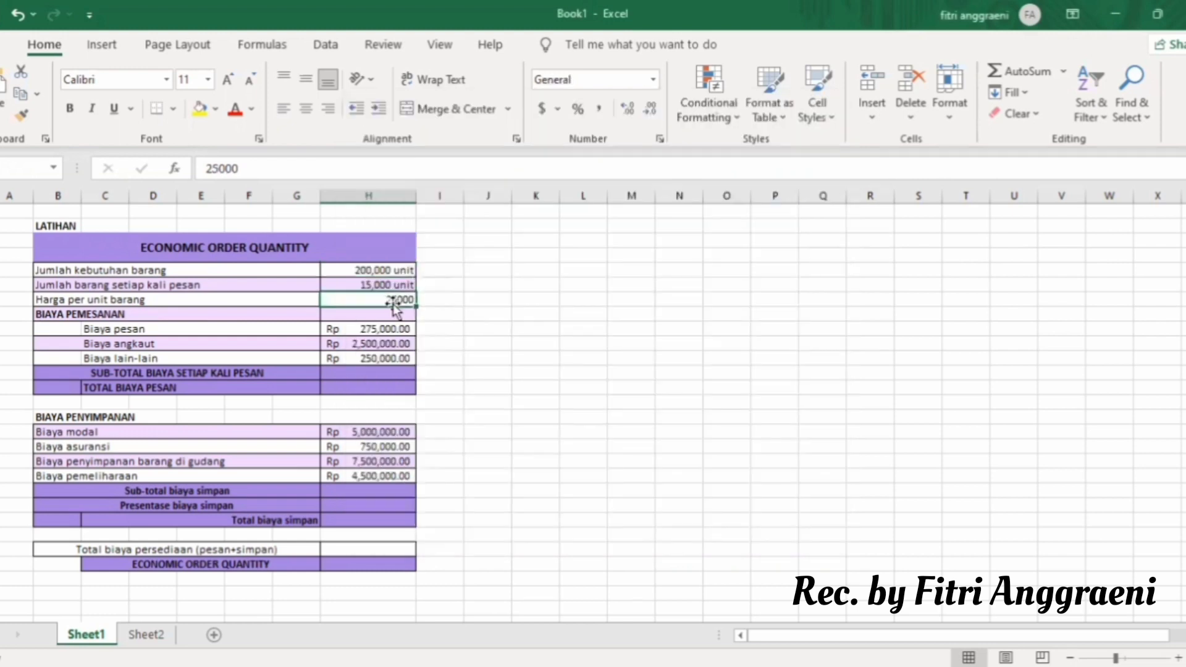
pyautogui.click(558, 111)
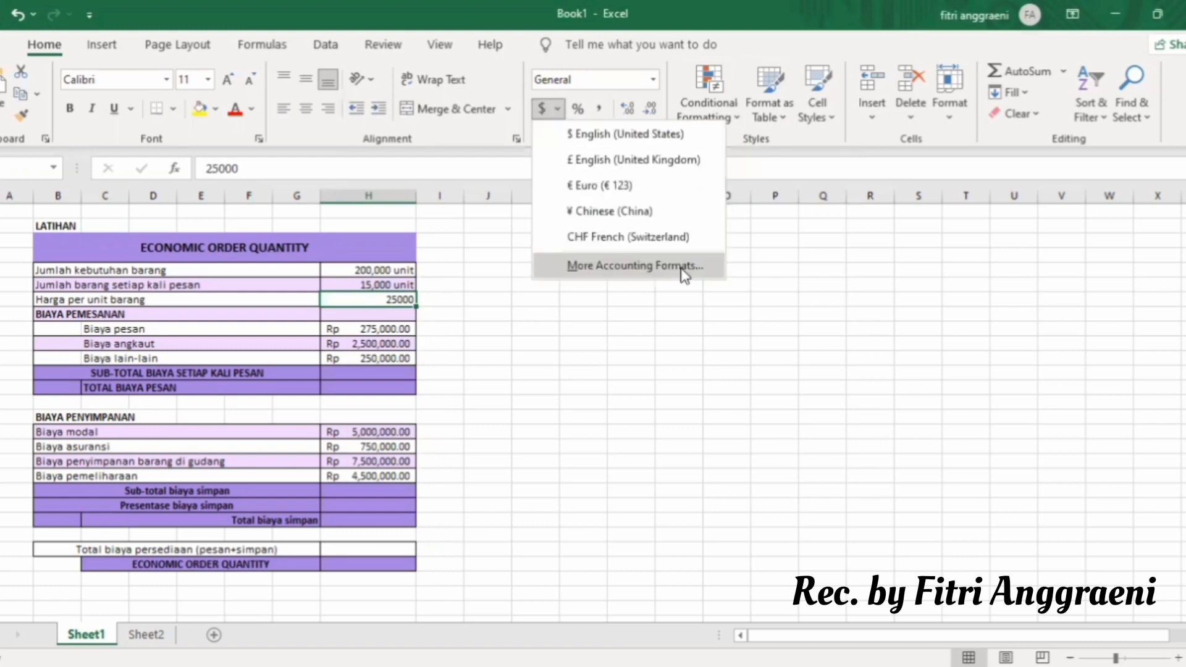
pyautogui.click(683, 272)
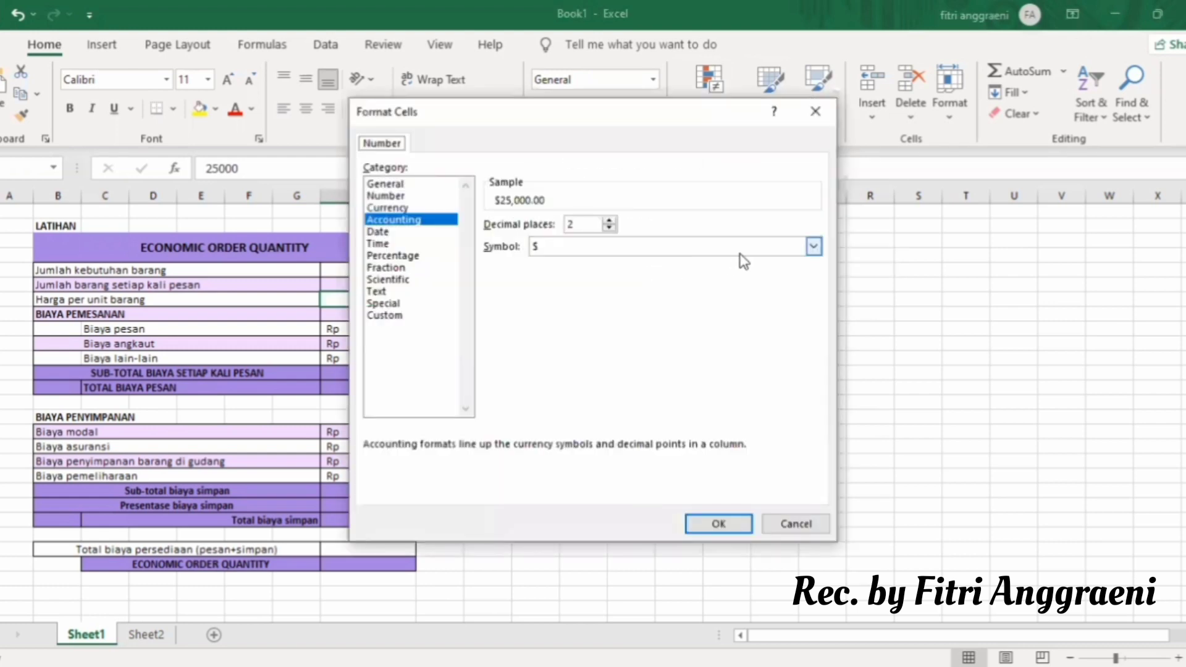
pyautogui.click(812, 247)
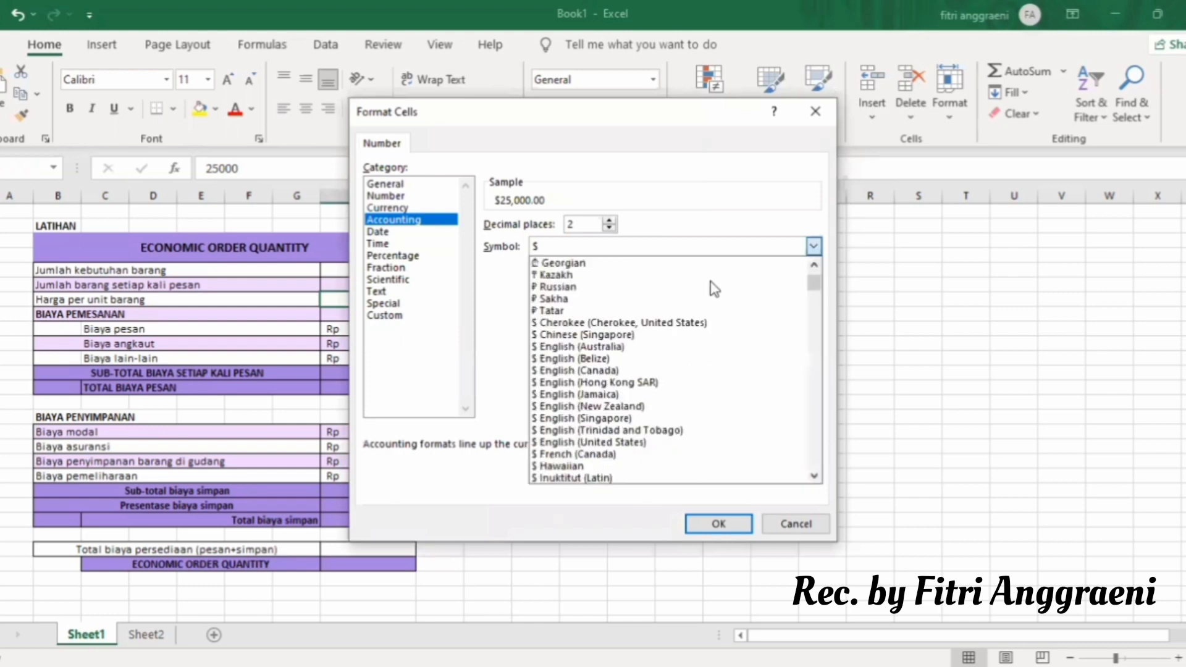
pyautogui.scroll(-10, 710, 289)
pyautogui.scroll(-9, 713, 290)
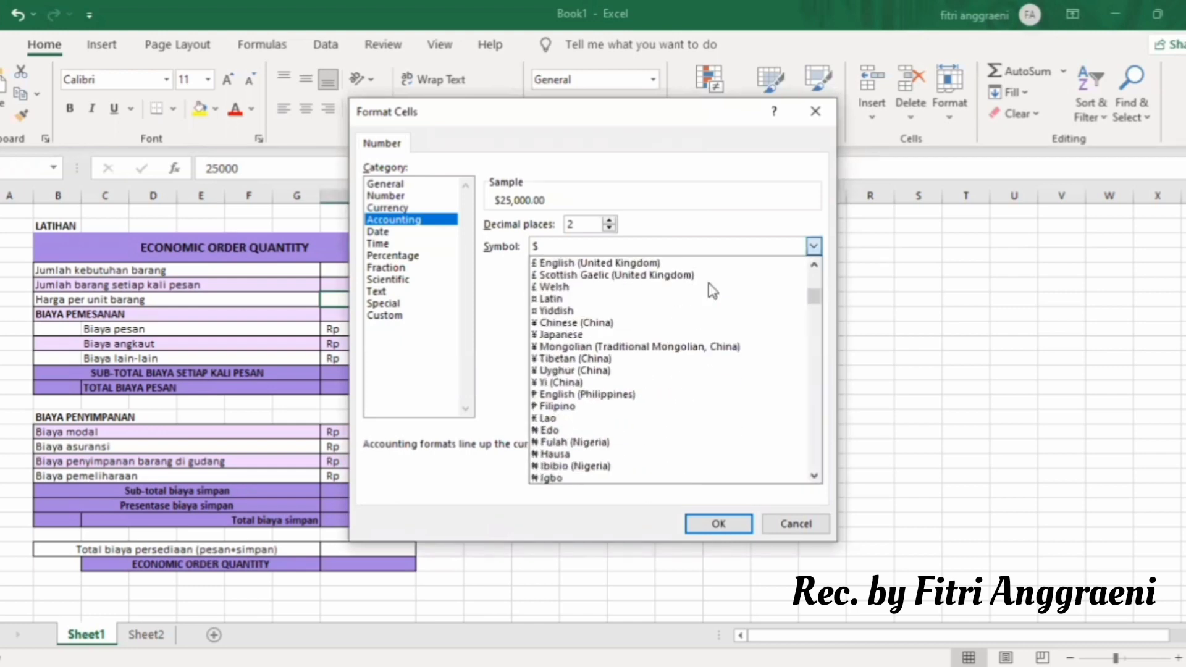
pyautogui.scroll(-8, 723, 307)
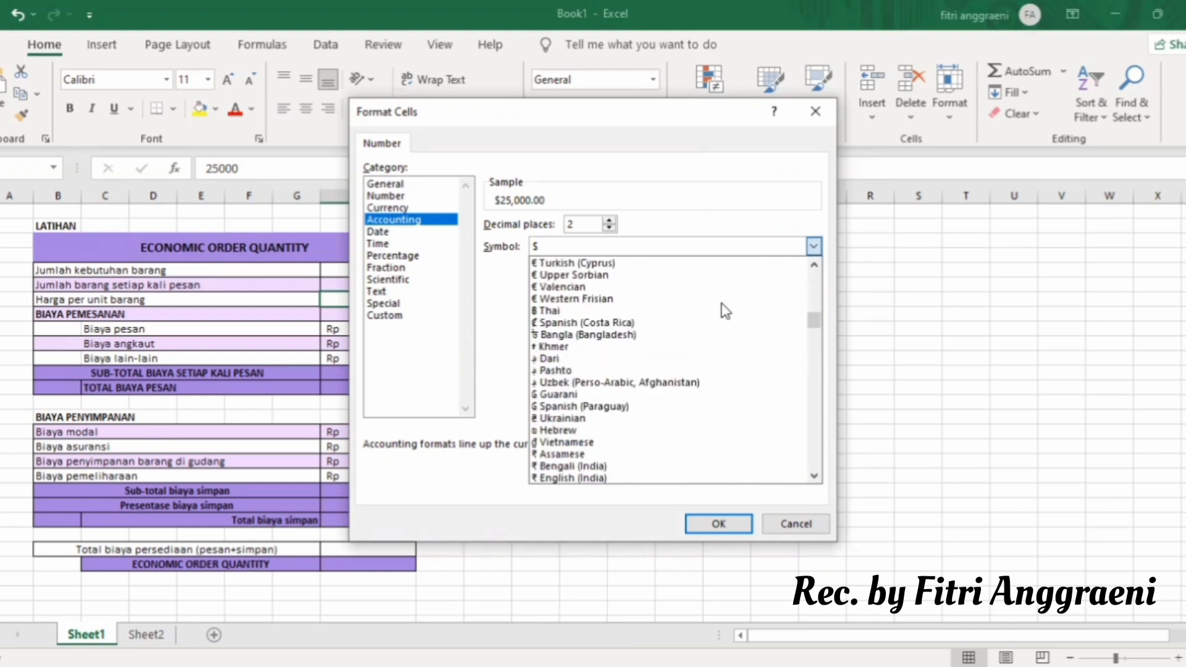
pyautogui.scroll(-9, 724, 312)
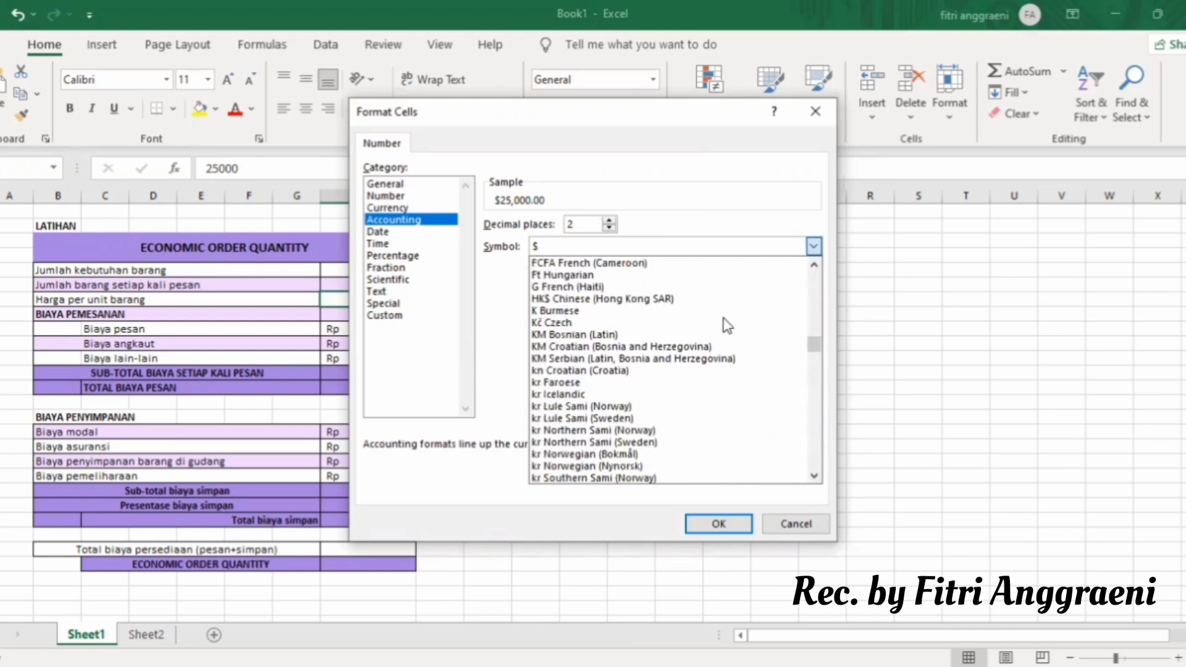
pyautogui.scroll(-18, 726, 326)
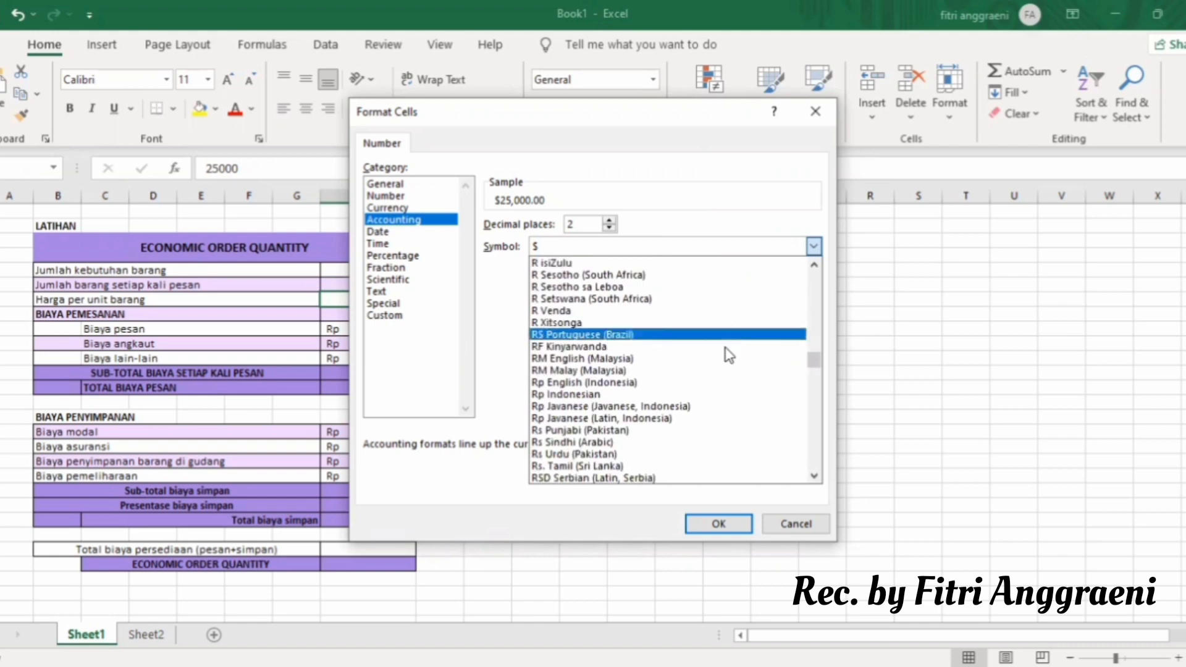
pyautogui.click(638, 398)
pyautogui.click(709, 520)
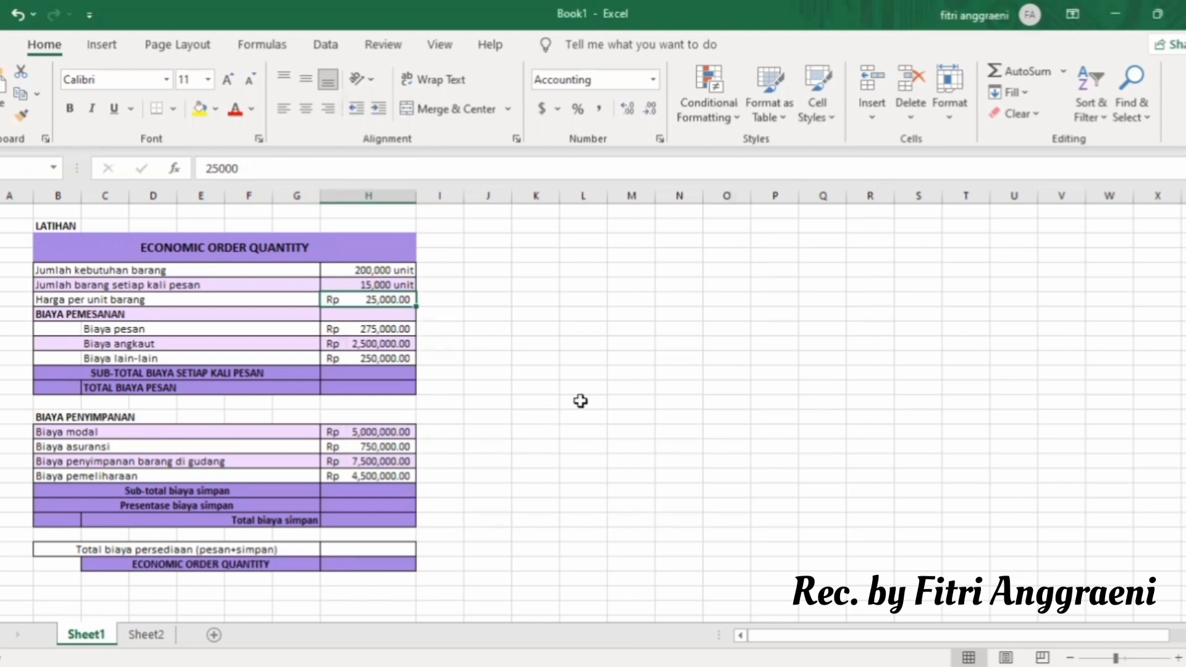
# - Calculate SUB-TOTAL BIAYA SETIAP KALI PESAN as the sum of Biaya pesan through Biaya lain-lain with =sum(H9:H11)
pyautogui.click(371, 374)
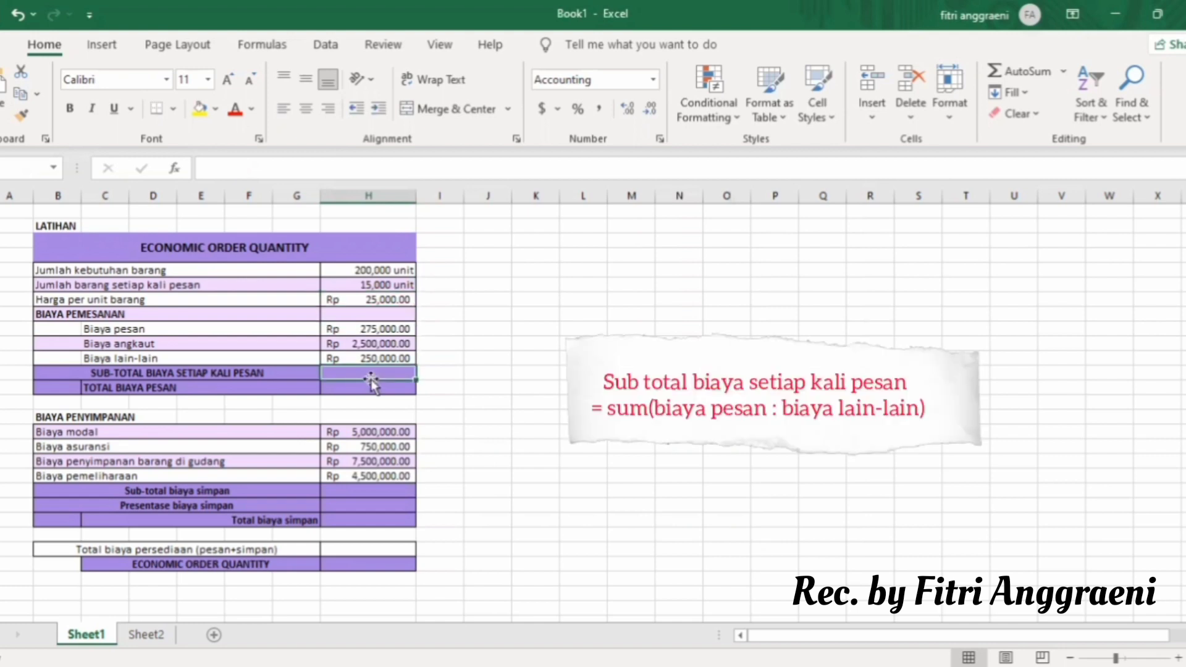
pyautogui.write('=')
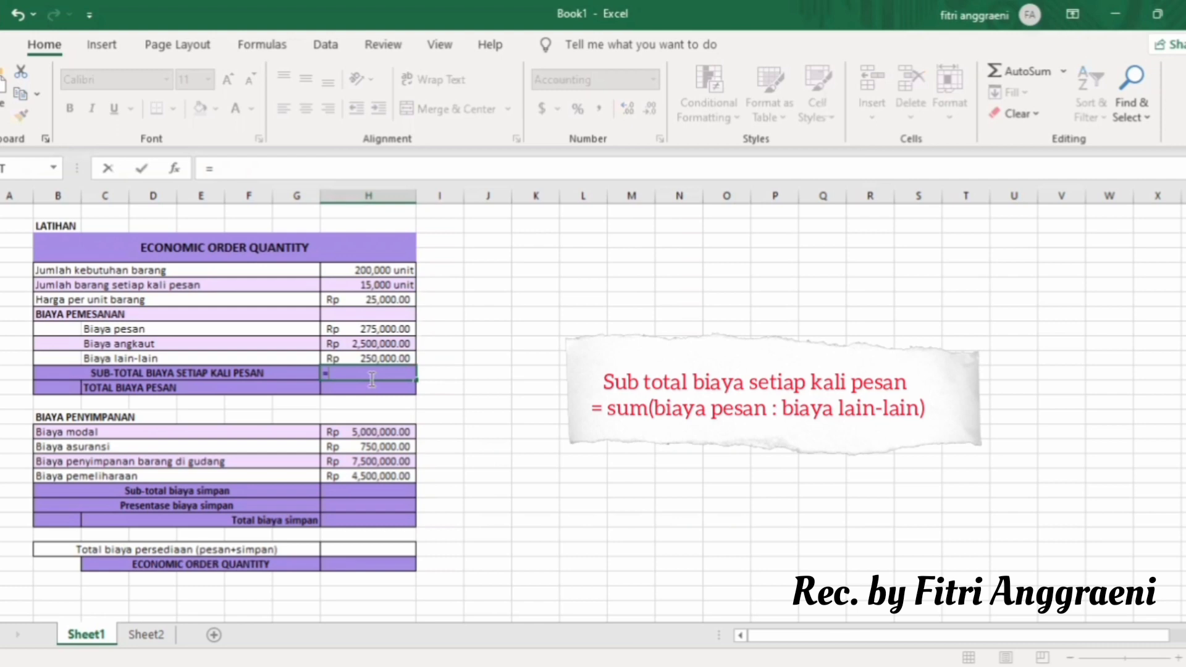
pyautogui.write('sum')
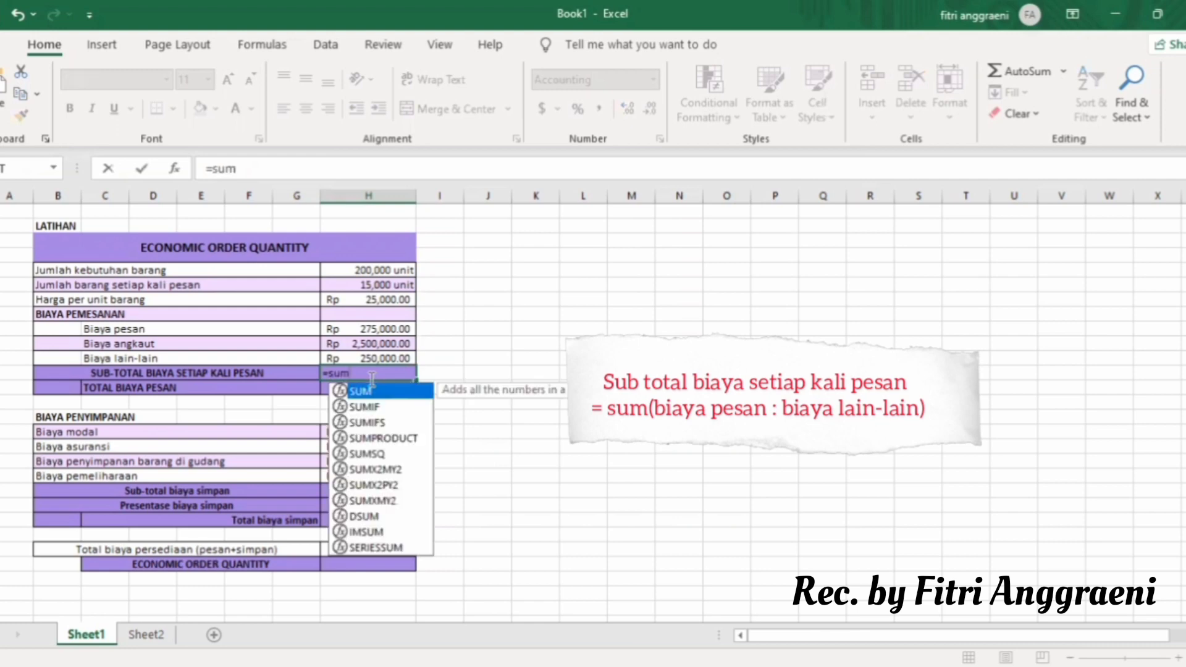
pyautogui.write('(')
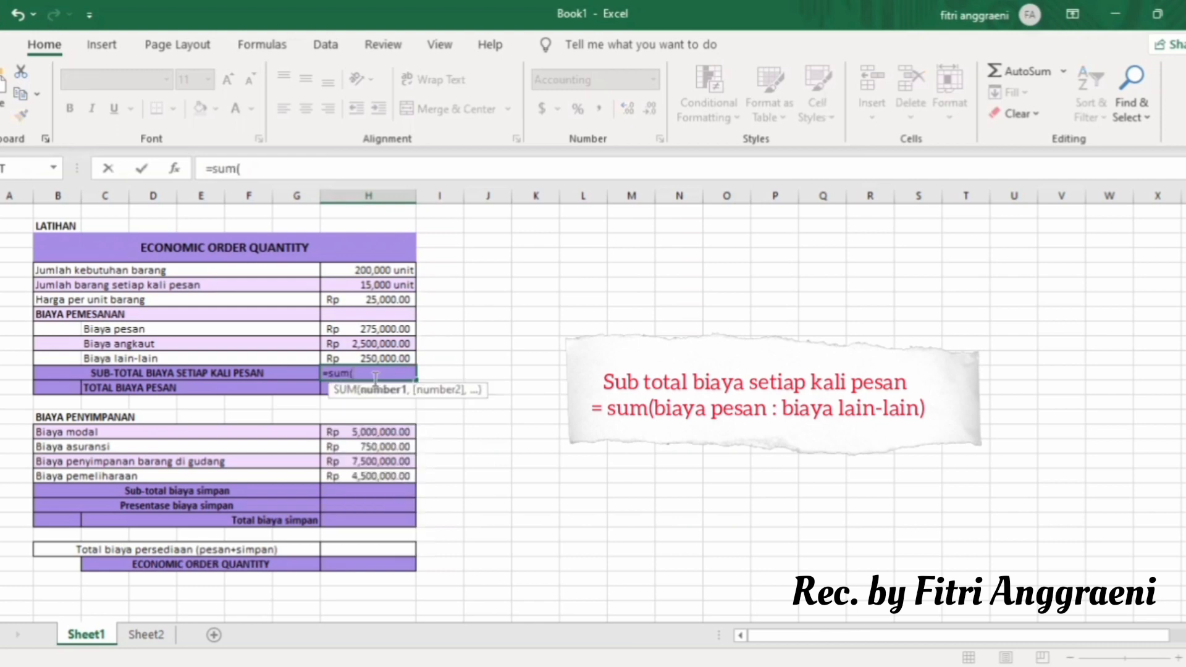
pyautogui.click(357, 328)
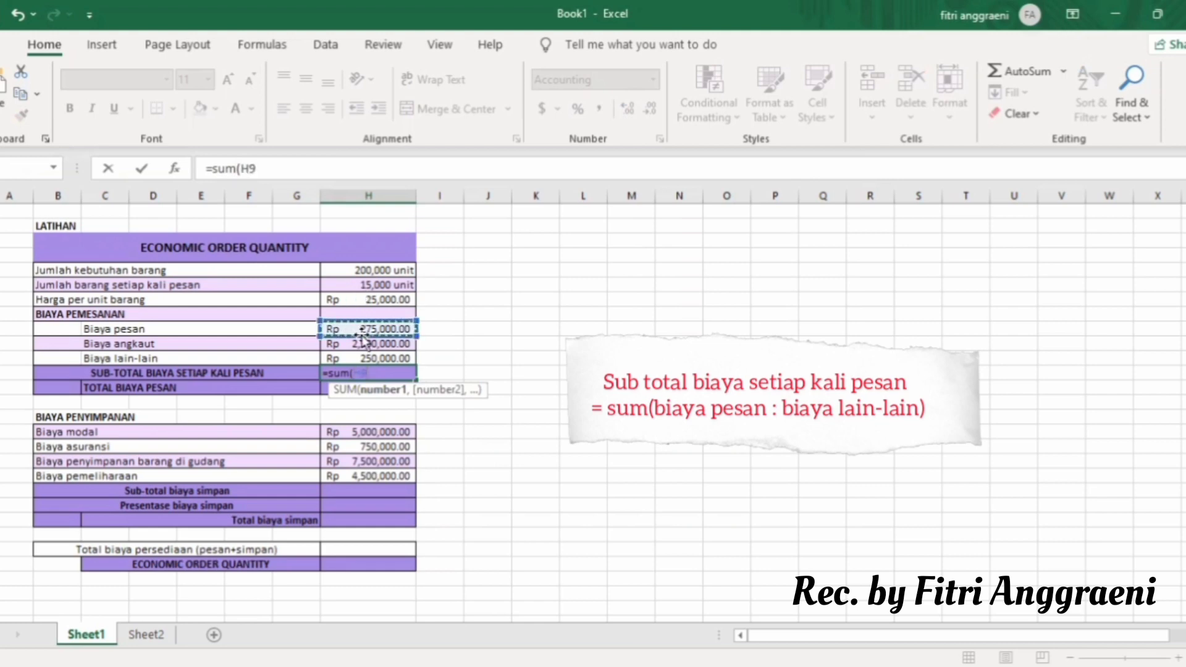
pyautogui.press('F8')
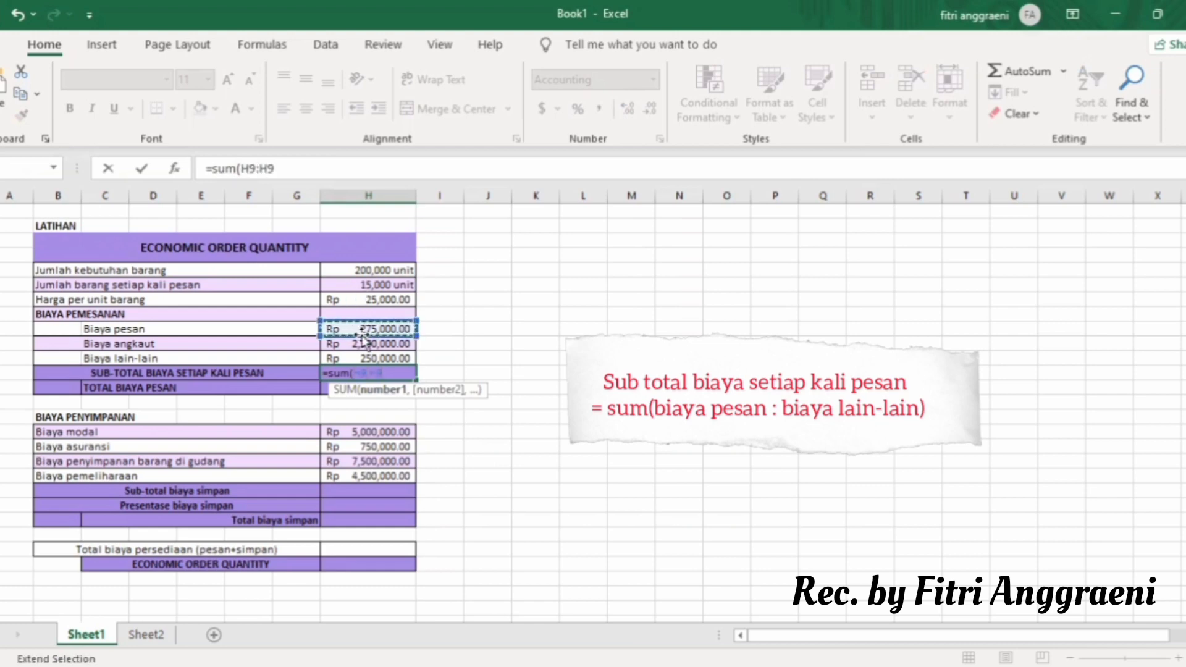
pyautogui.click(376, 363)
pyautogui.write(')')
pyautogui.press('Return')
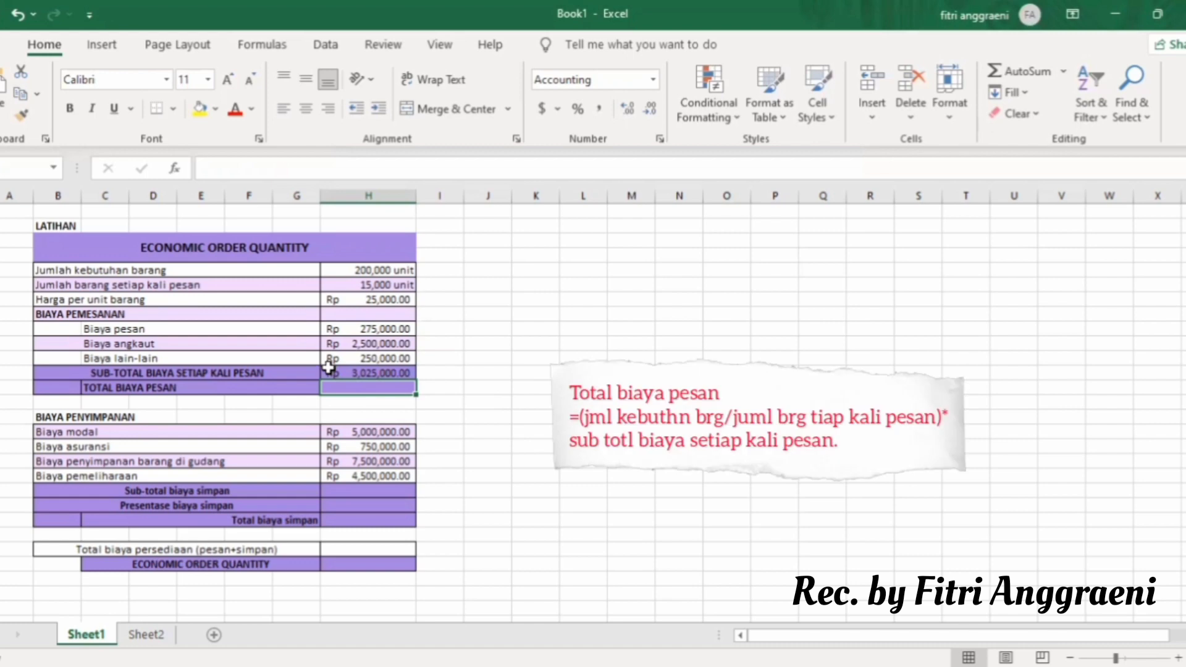
# - Calculate TOTAL BIAYA PESAN with the formula =(H5/H6)*H12
pyautogui.write('=')
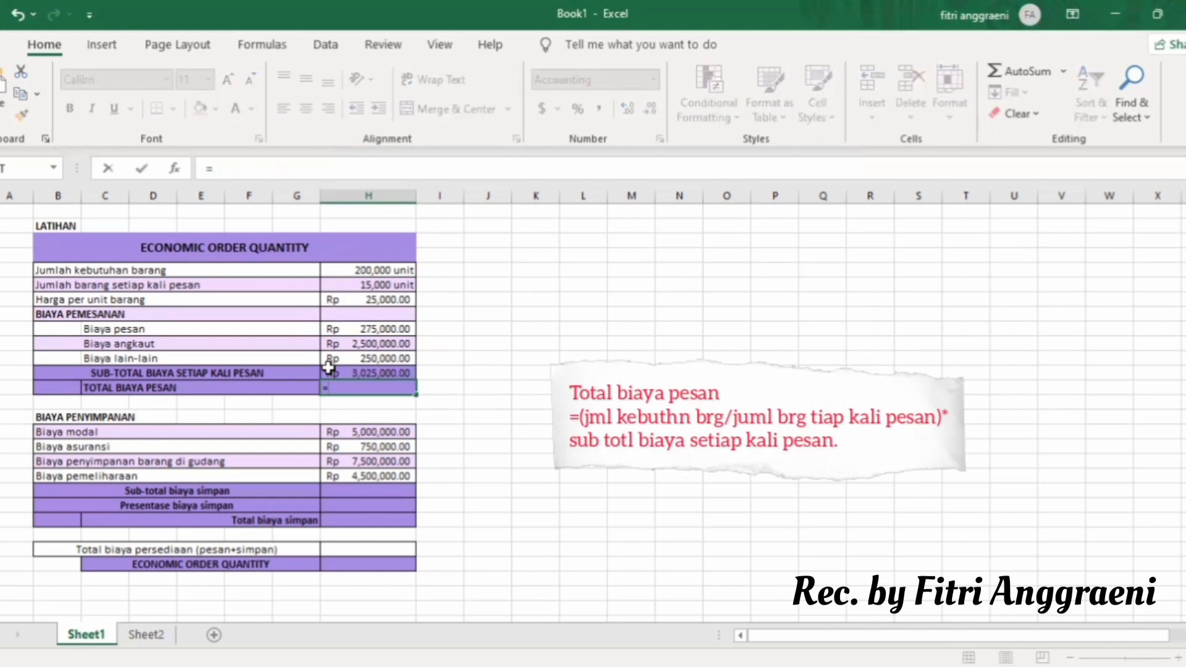
pyautogui.write('(')
pyautogui.click(379, 269)
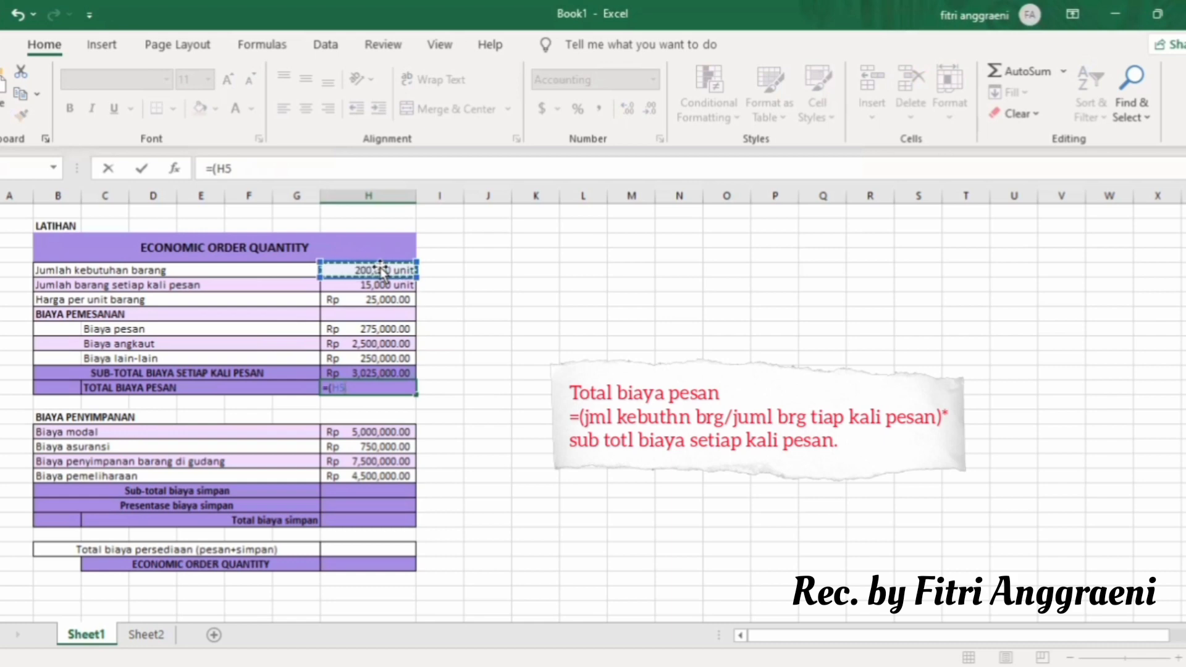
pyautogui.write('/')
pyautogui.click(398, 284)
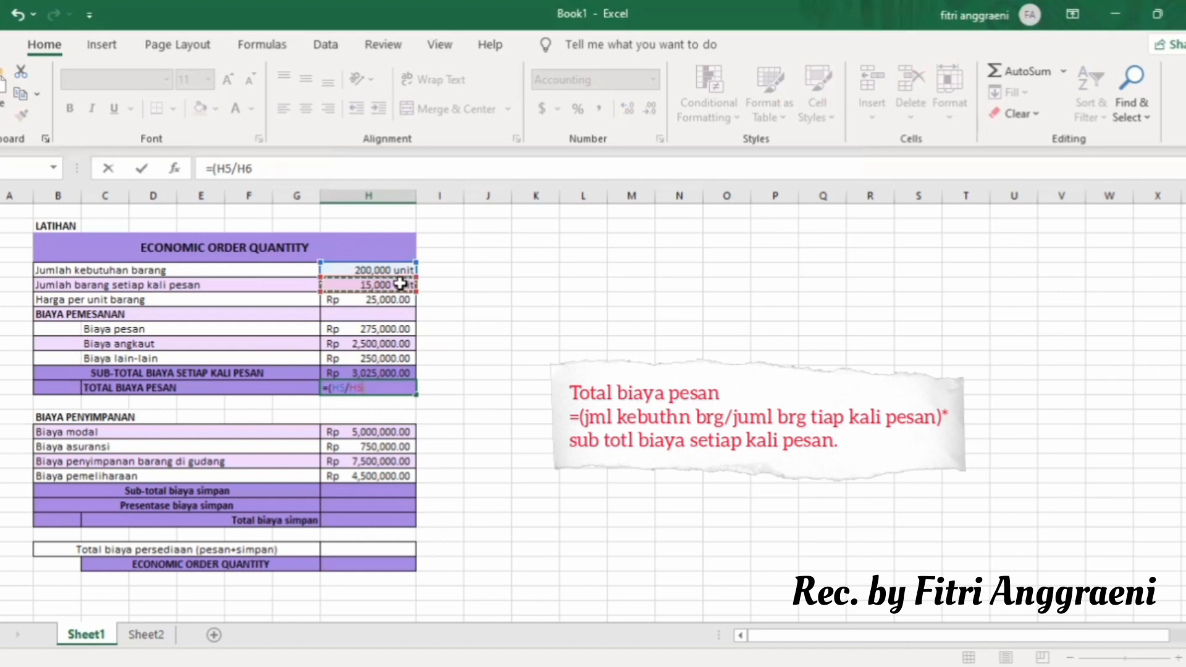
pyautogui.write(')*')
pyautogui.click(360, 372)
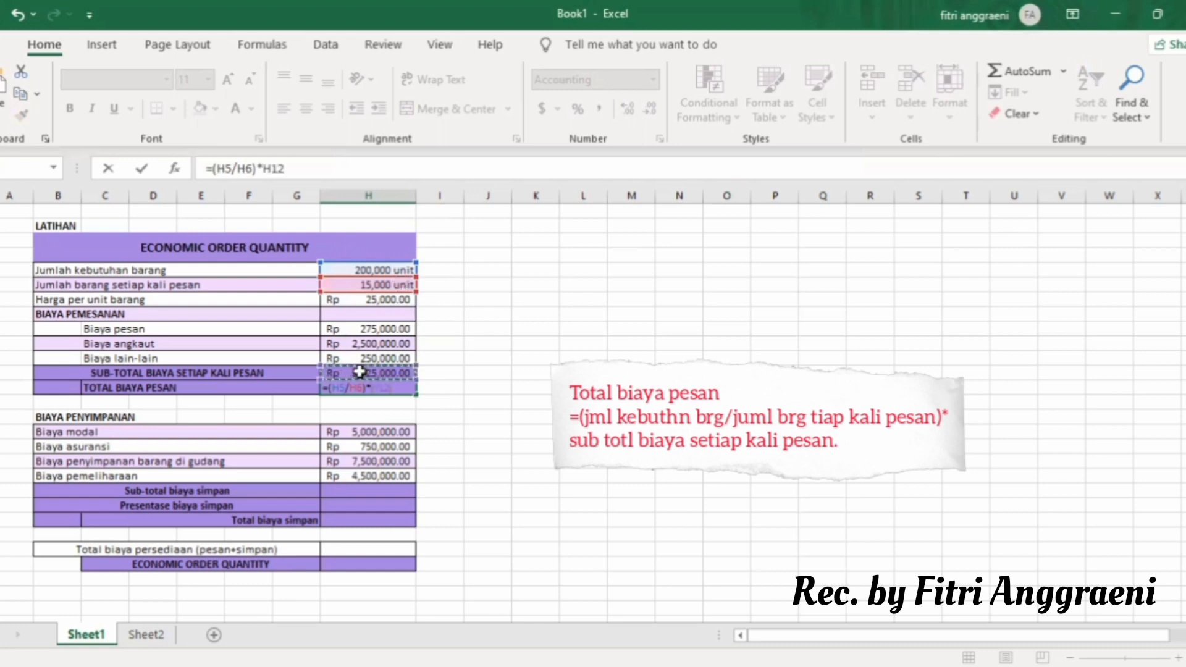
pyautogui.press('Return')
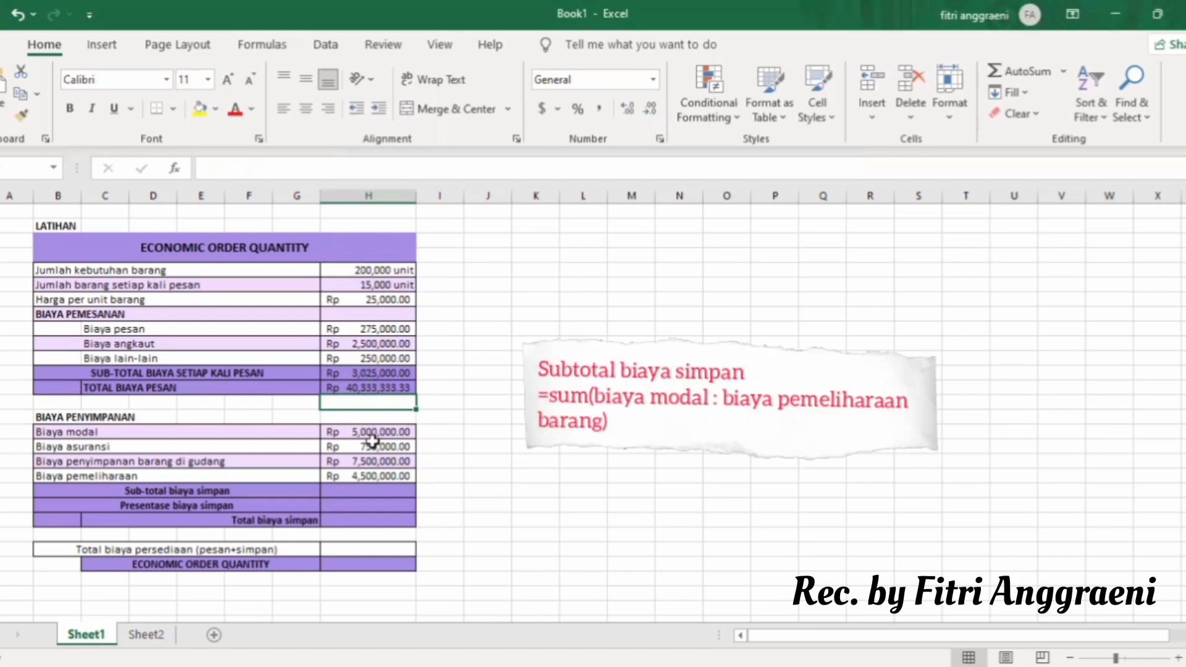
# - Calculate Sub-total biaya simpan as the sum of Biaya modal through Biaya pemeliharaan with =sum(H16:H19)
pyautogui.click(377, 489)
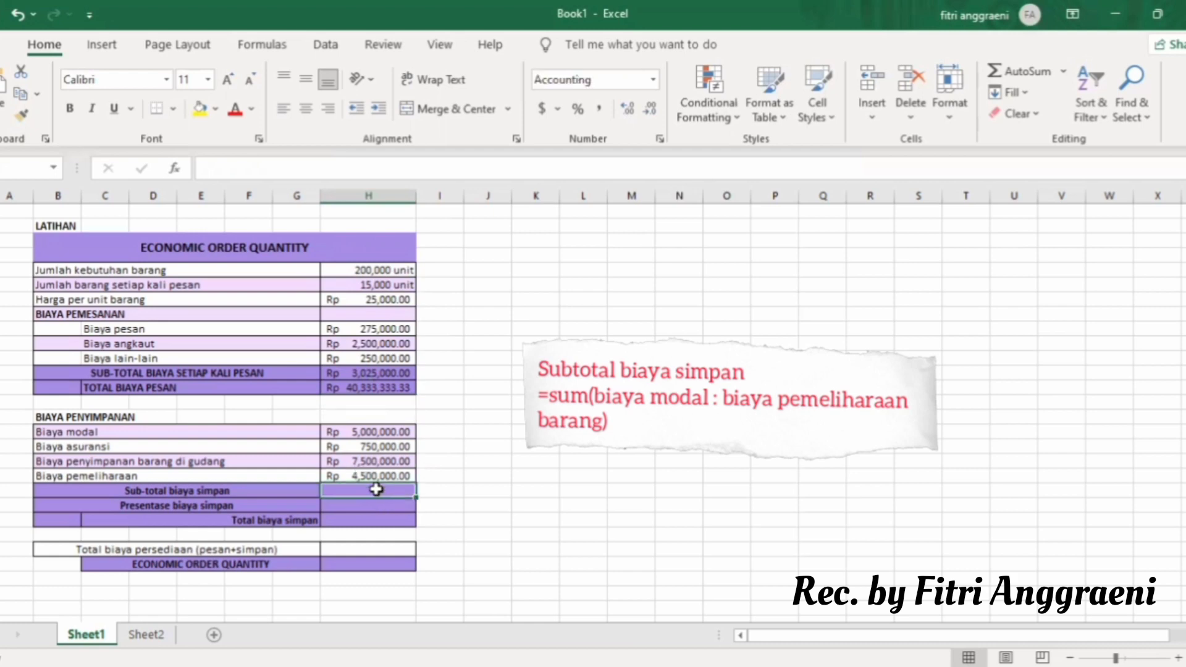
pyautogui.write('=')
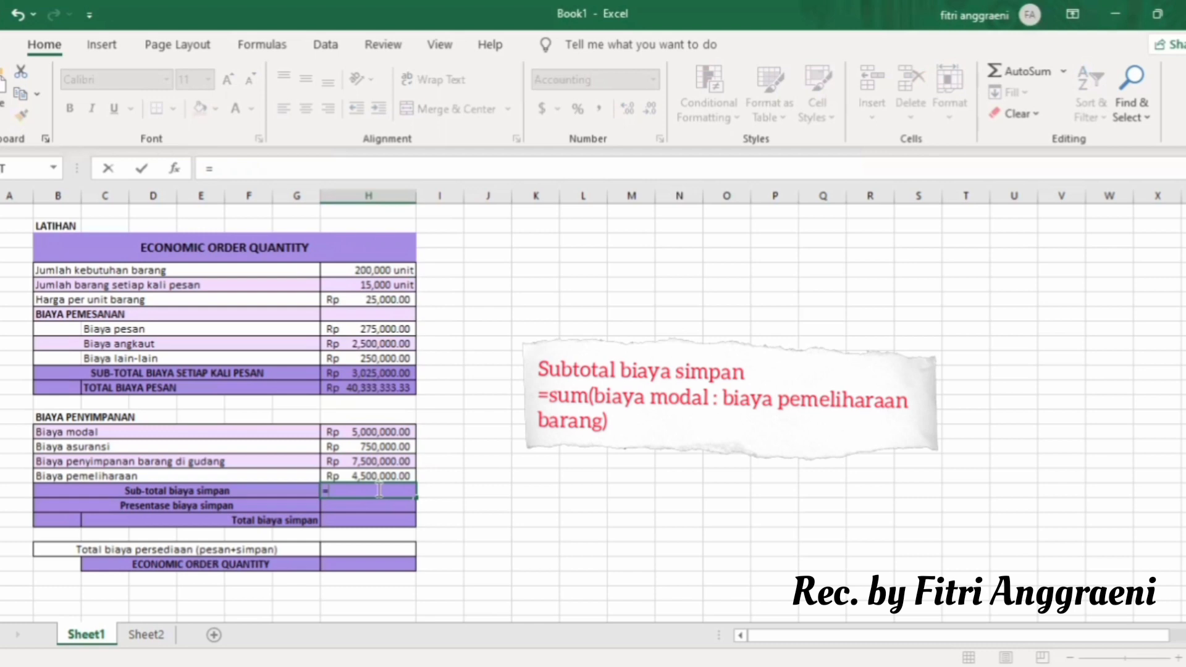
pyautogui.write('sum(')
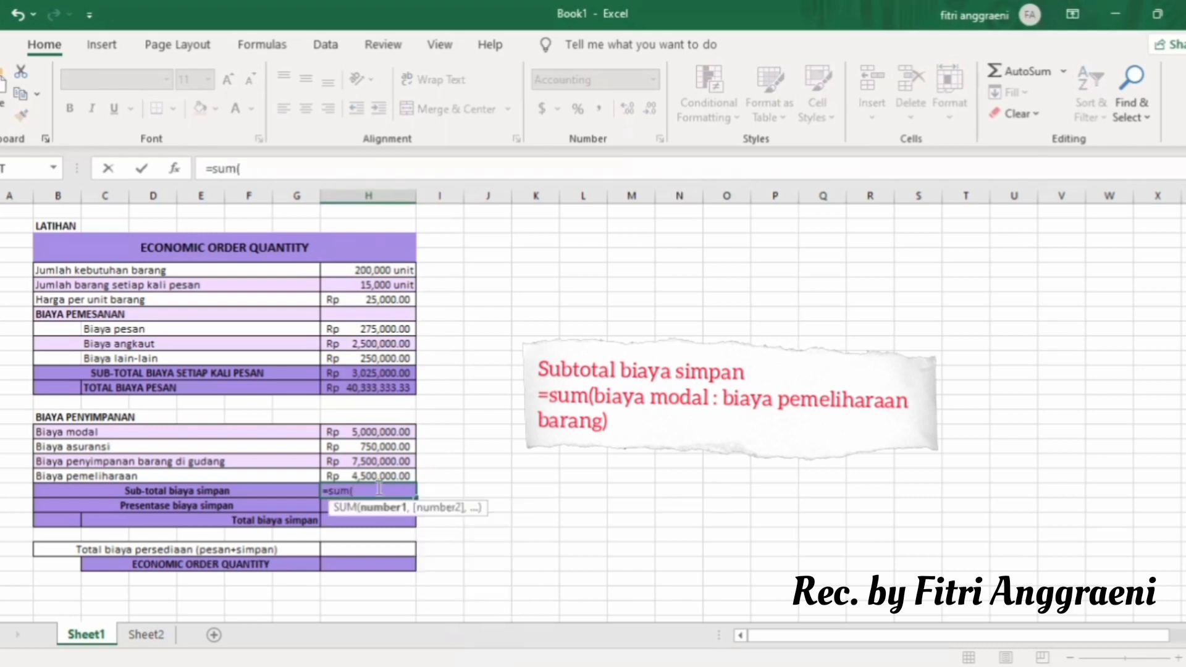
pyautogui.click(384, 435)
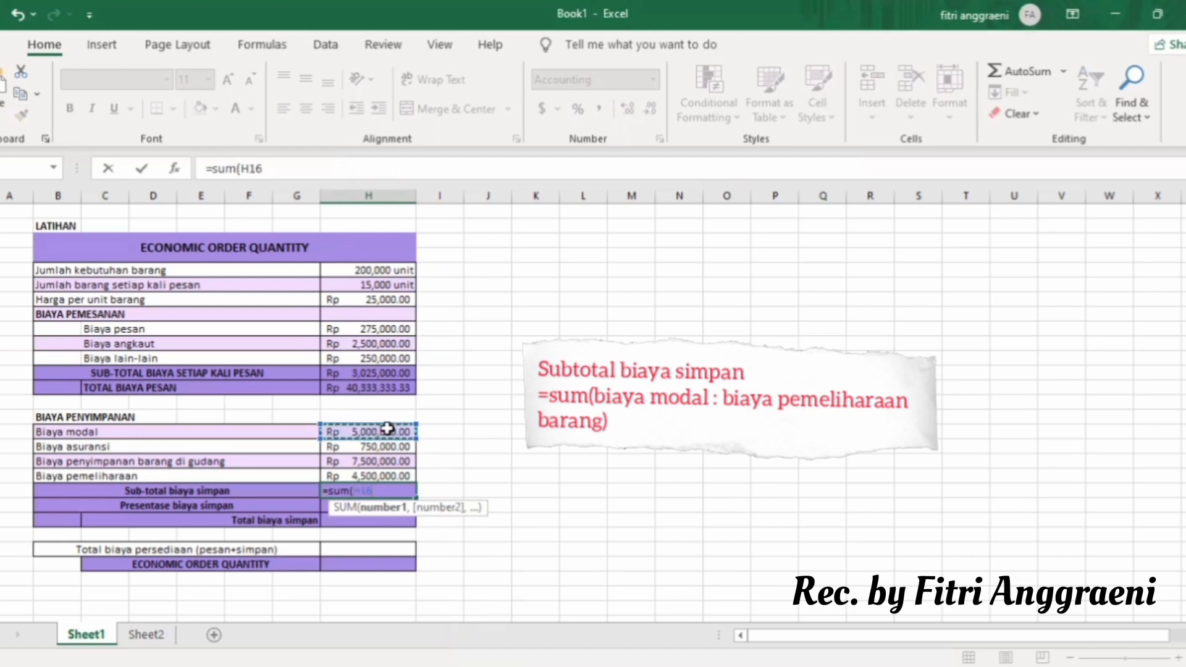
pyautogui.press('F8')
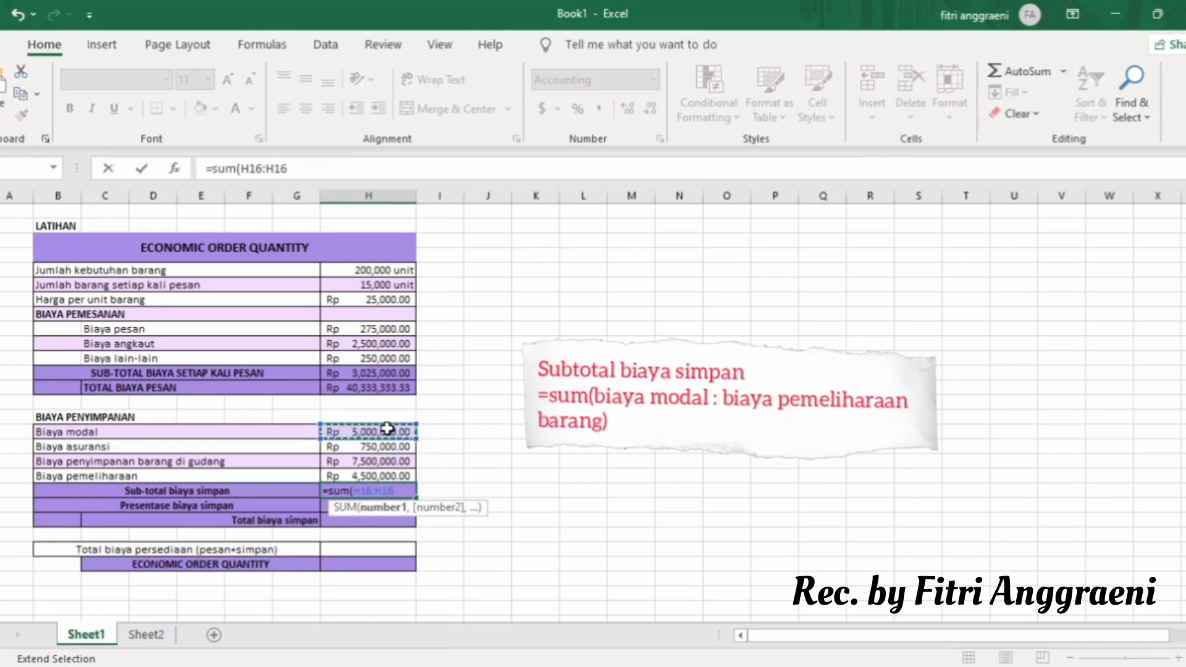
pyautogui.click(389, 475)
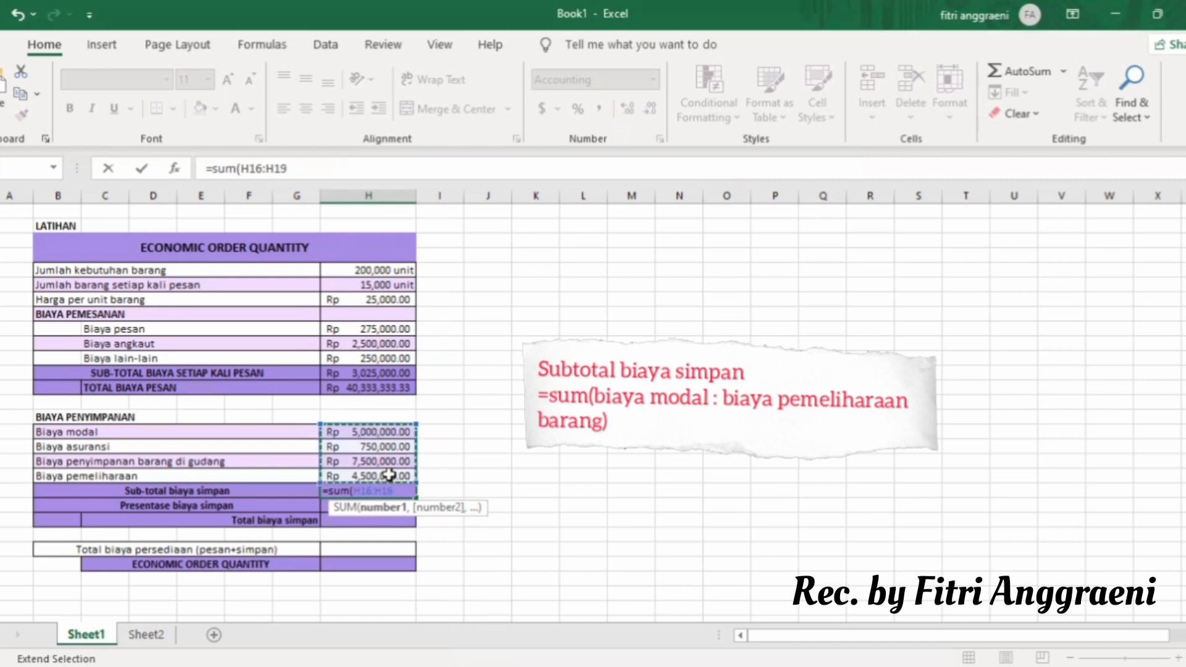
pyautogui.press('Return')
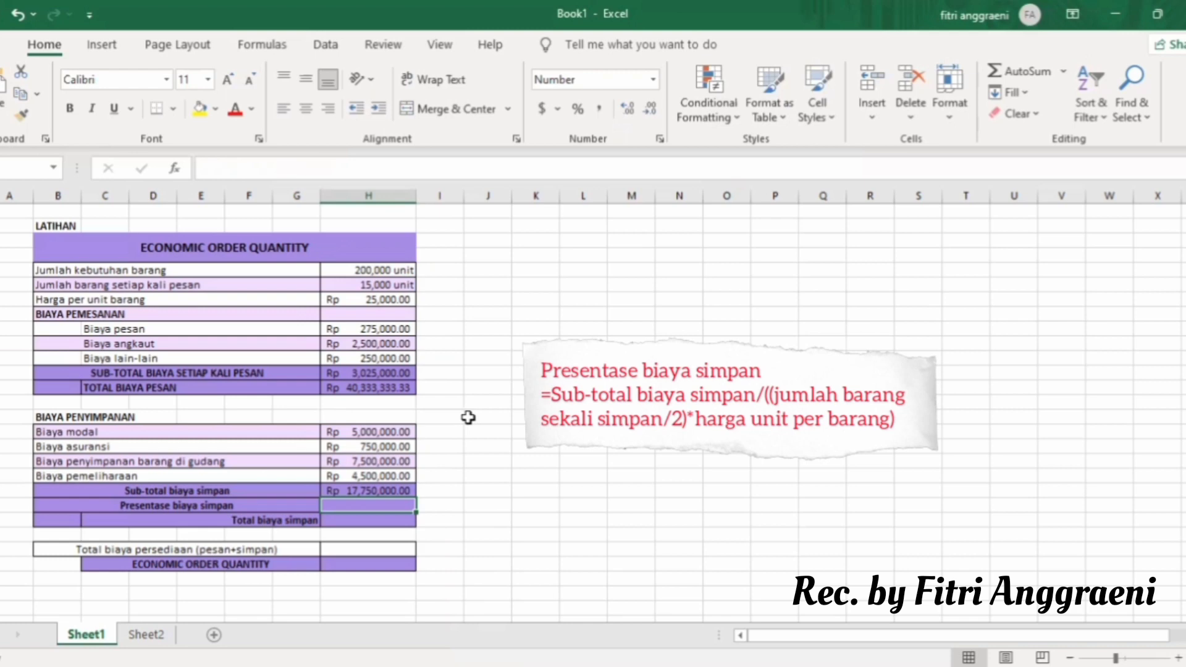
# - Calculate Presentase biaya simpan with the formula =H20/((H6/2)*H7) and format the cell as a percentage
pyautogui.write('=')
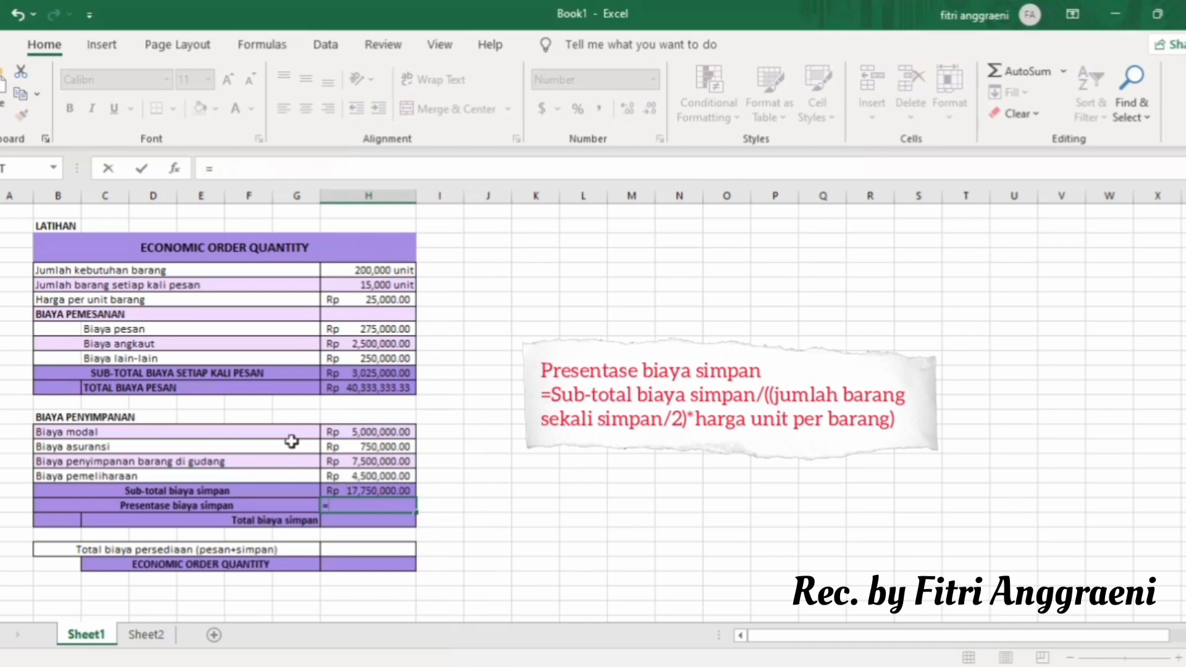
pyautogui.click(341, 491)
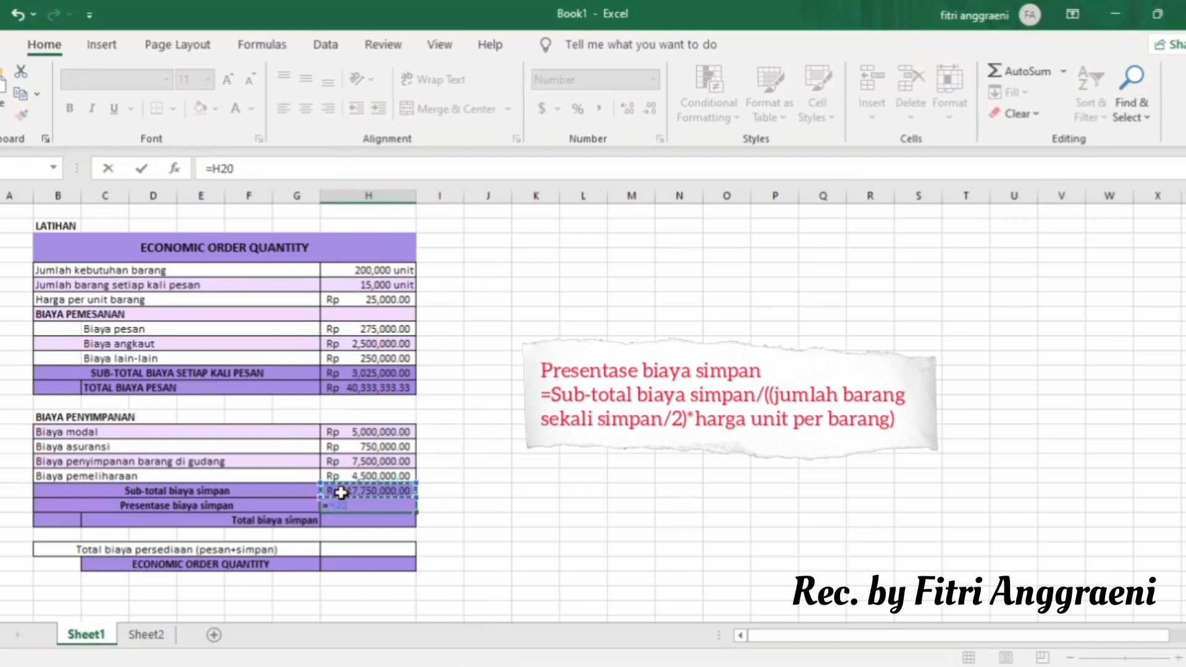
pyautogui.write('/((')
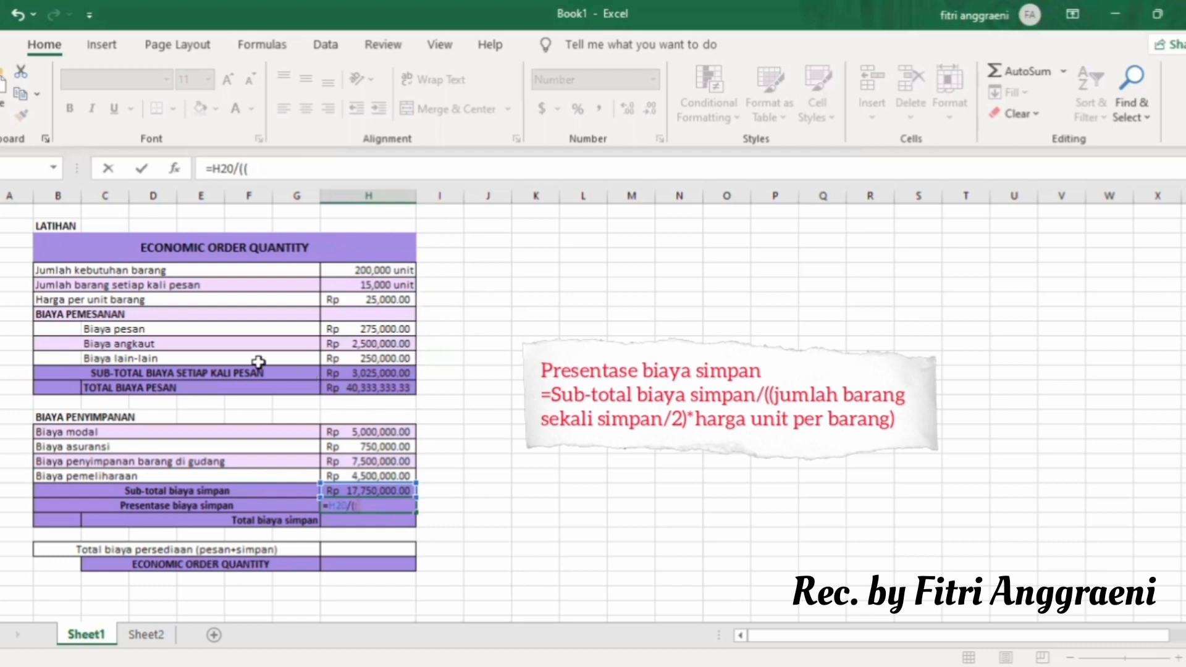
pyautogui.click(340, 284)
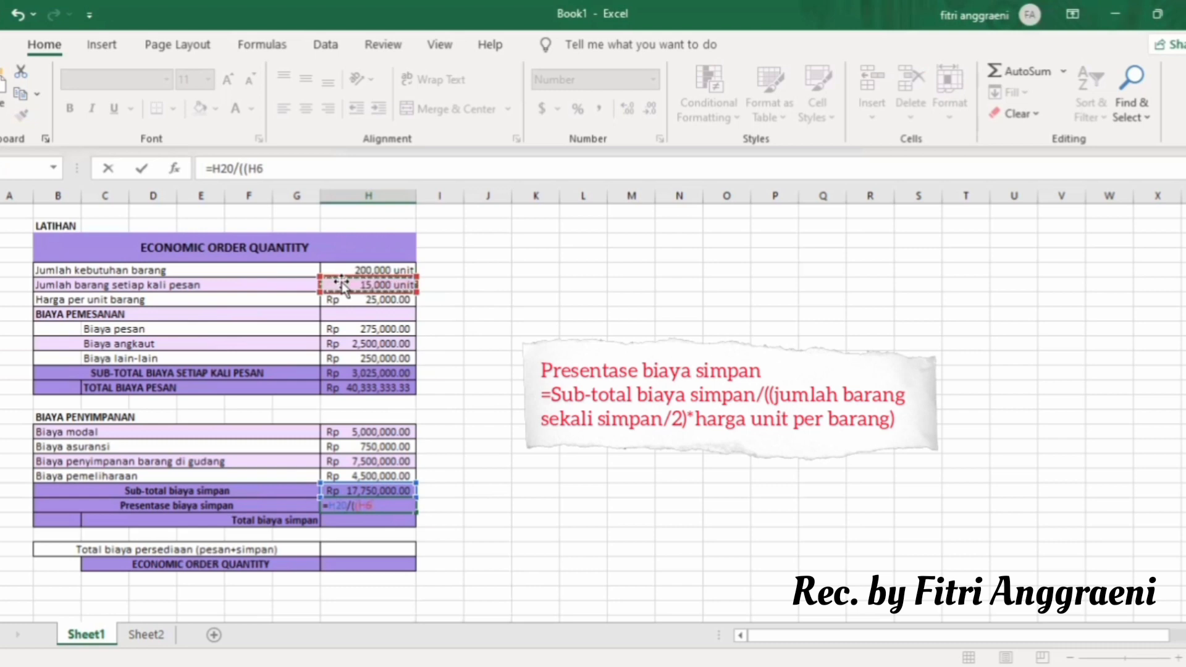
pyautogui.write('/2')
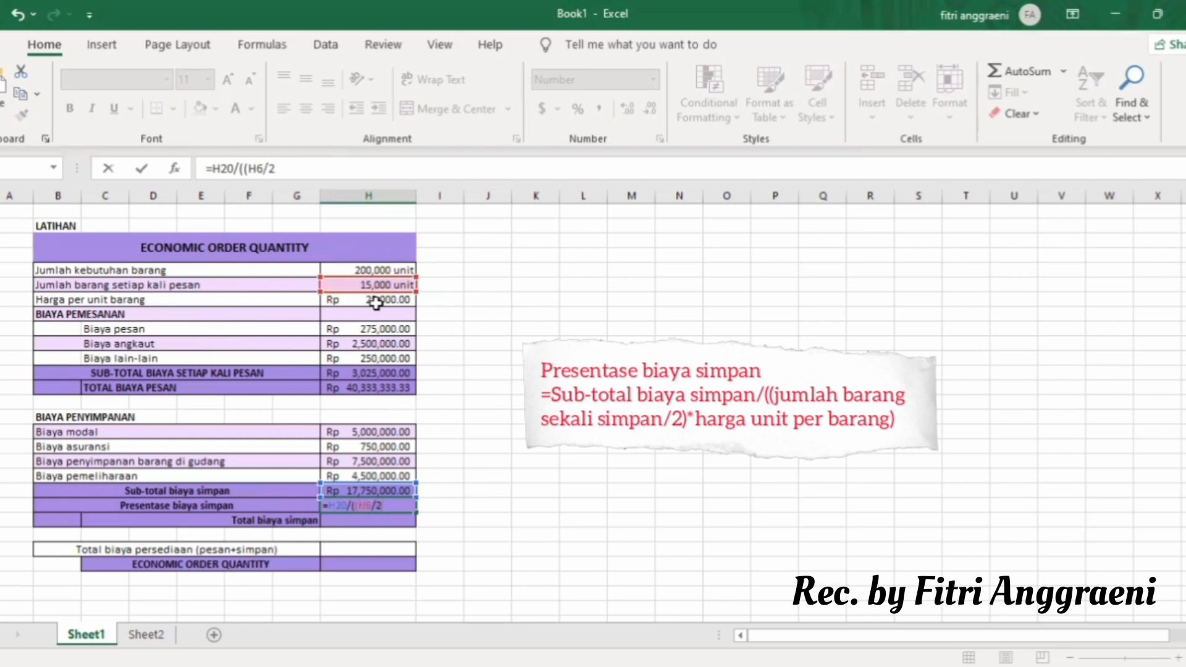
pyautogui.write(')*')
pyautogui.click(362, 302)
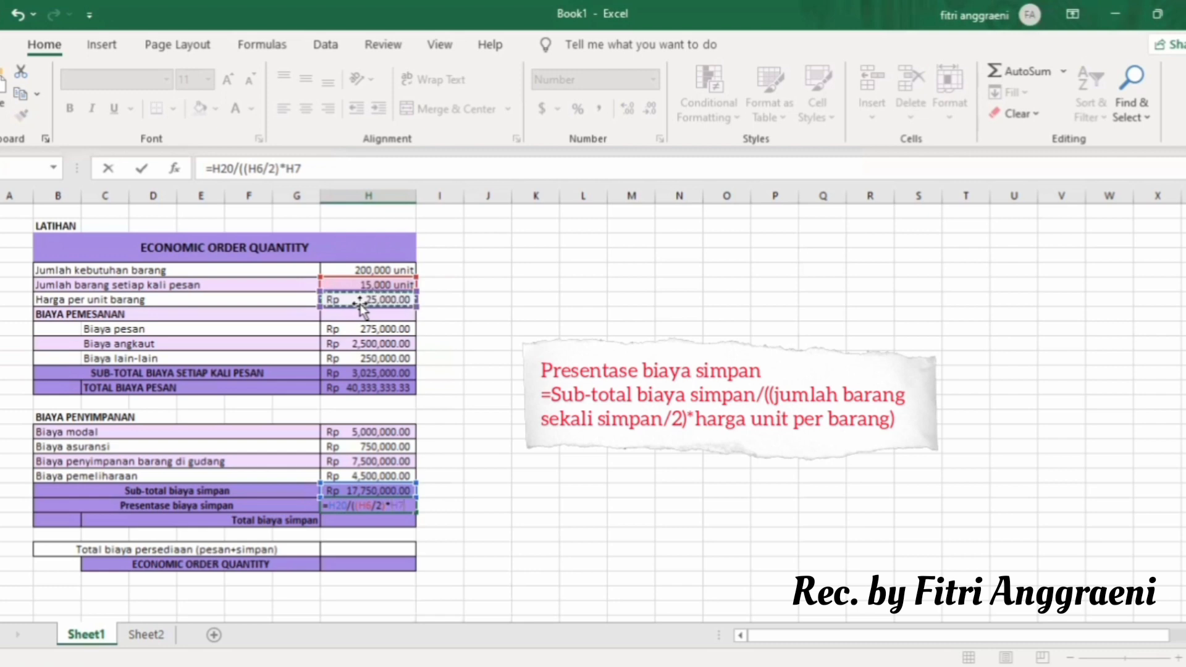
pyautogui.write(')')
pyautogui.press('Return')
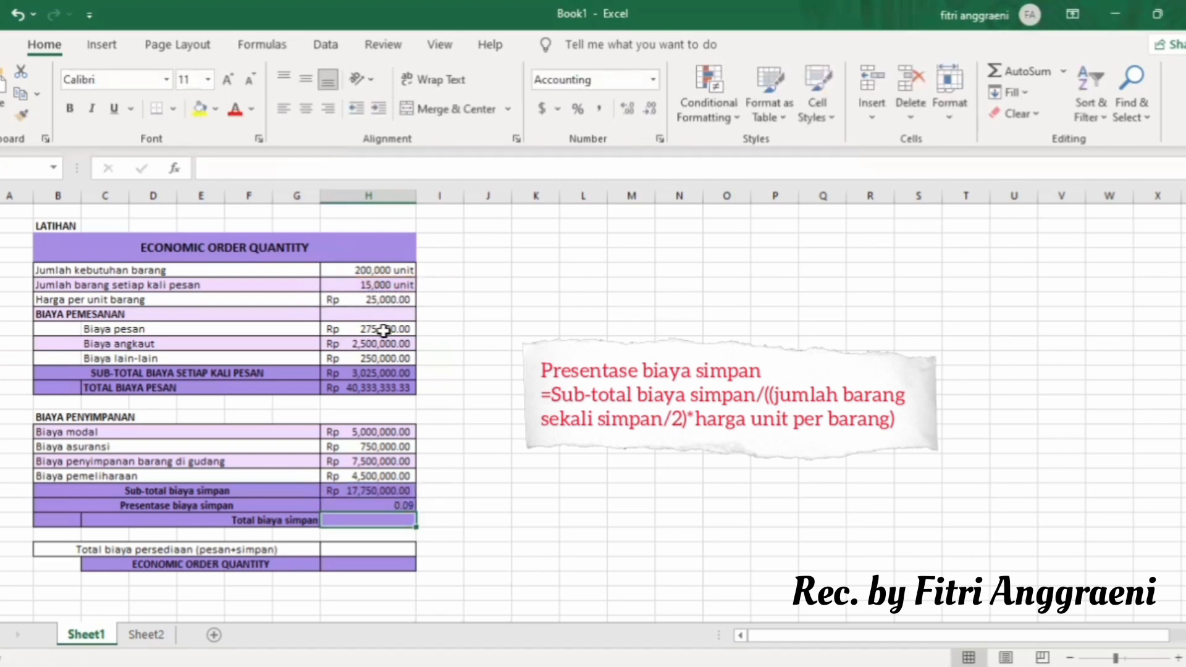
pyautogui.click(393, 505)
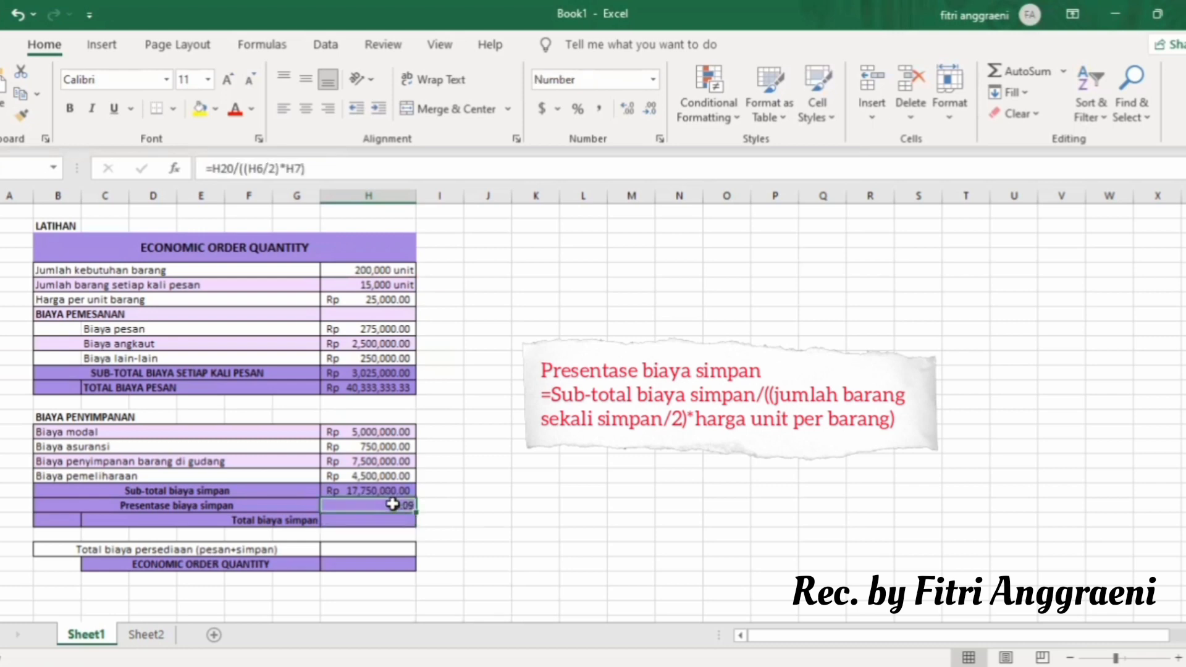
pyautogui.click(578, 110)
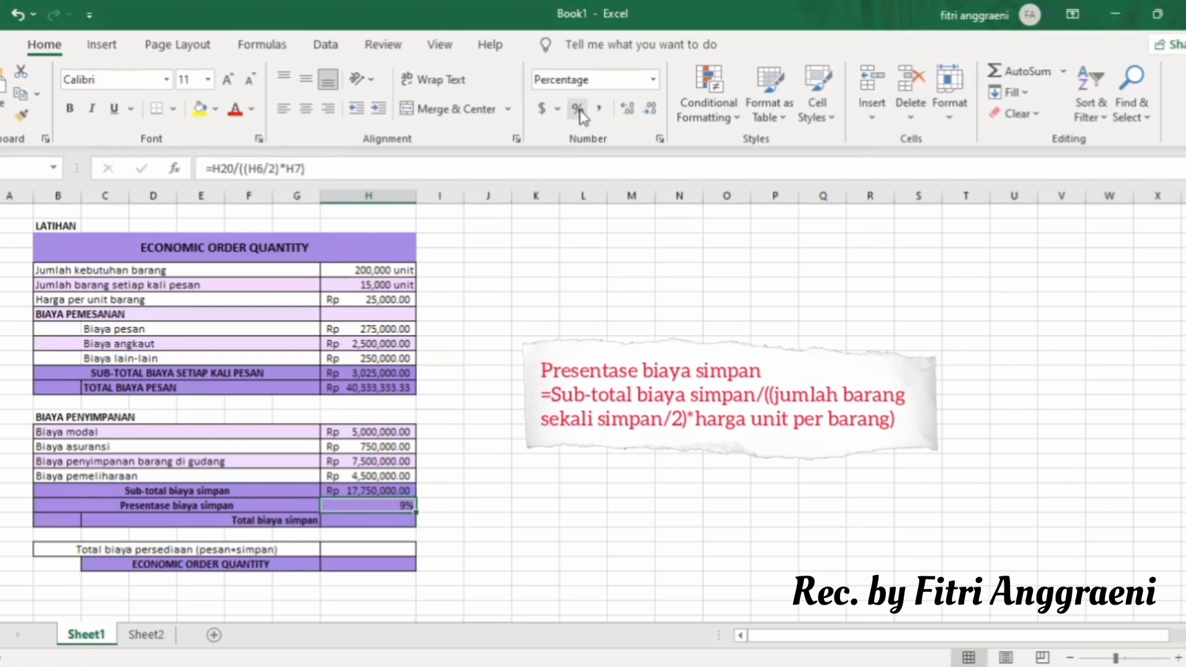
# - Calculate Total biaya simpan with the formula =(H21*H7)*H6/2
pyautogui.click(393, 520)
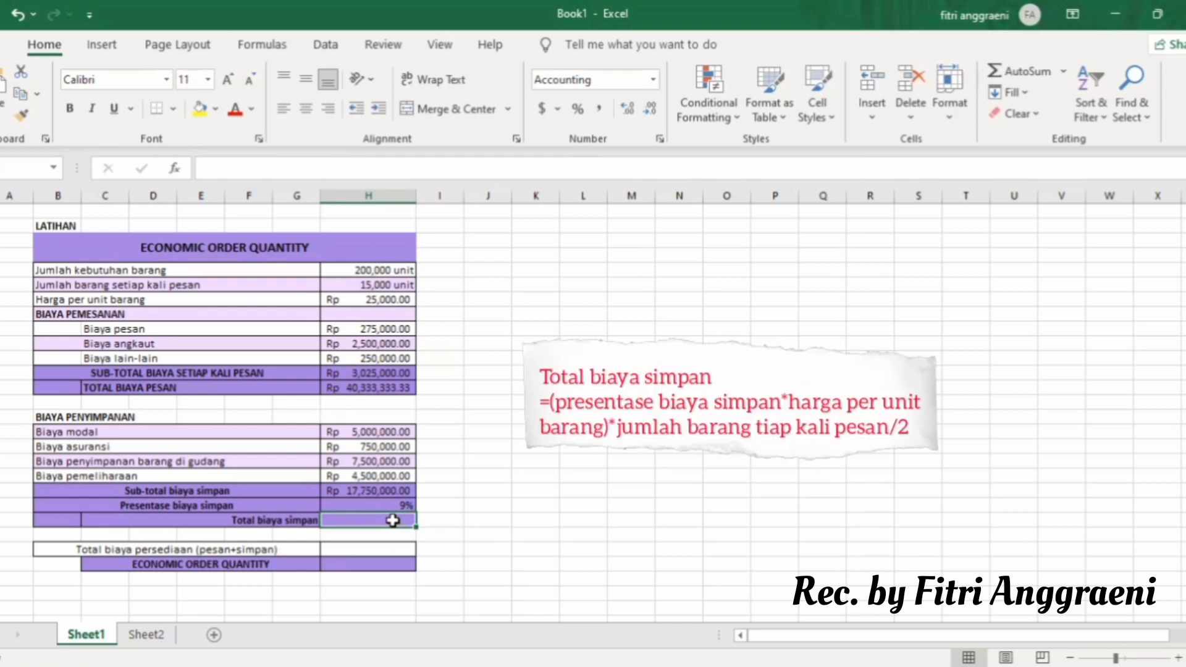
pyautogui.write('=')
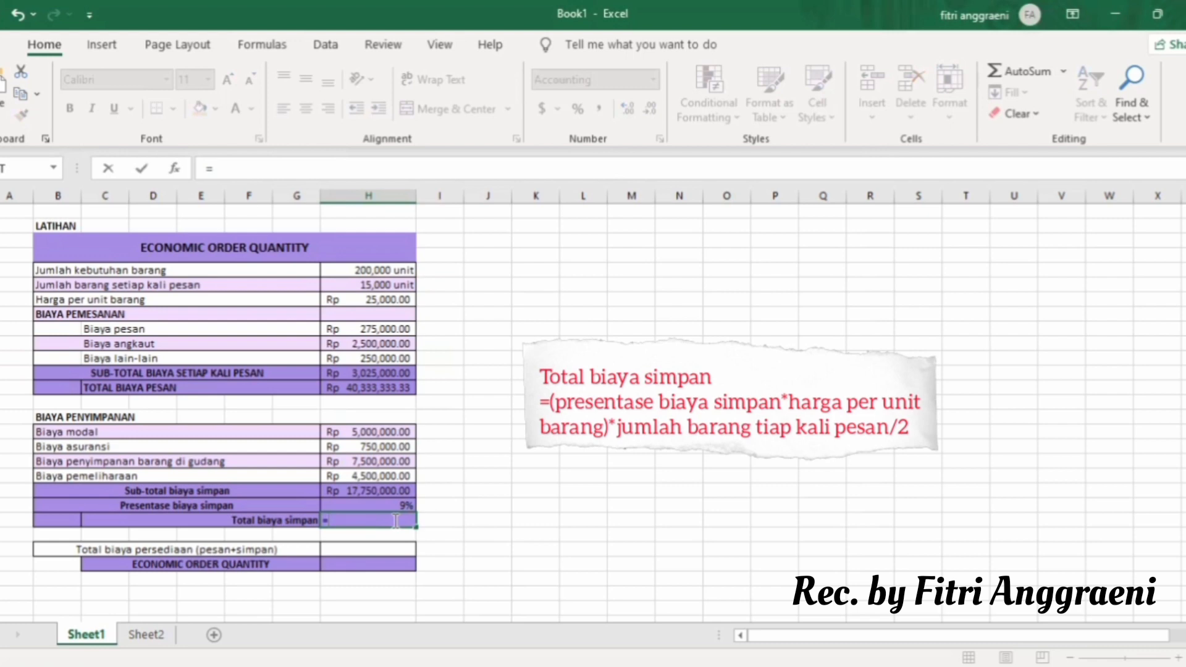
pyautogui.write('(')
pyautogui.click(406, 504)
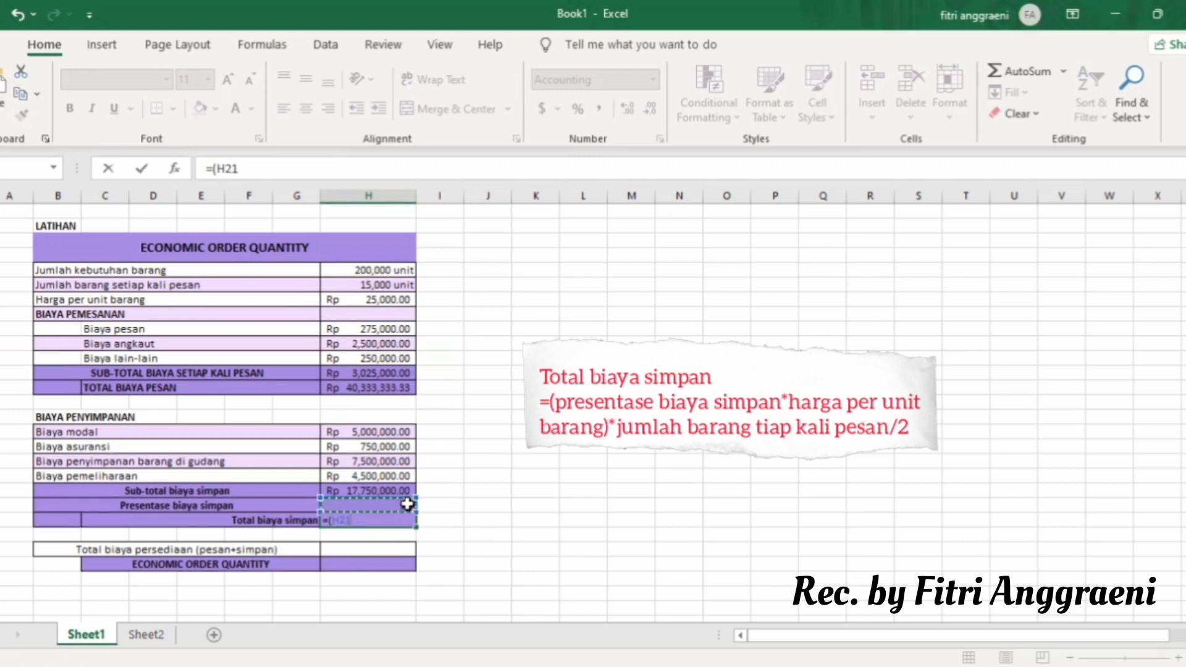
pyautogui.write('*')
pyautogui.click(368, 300)
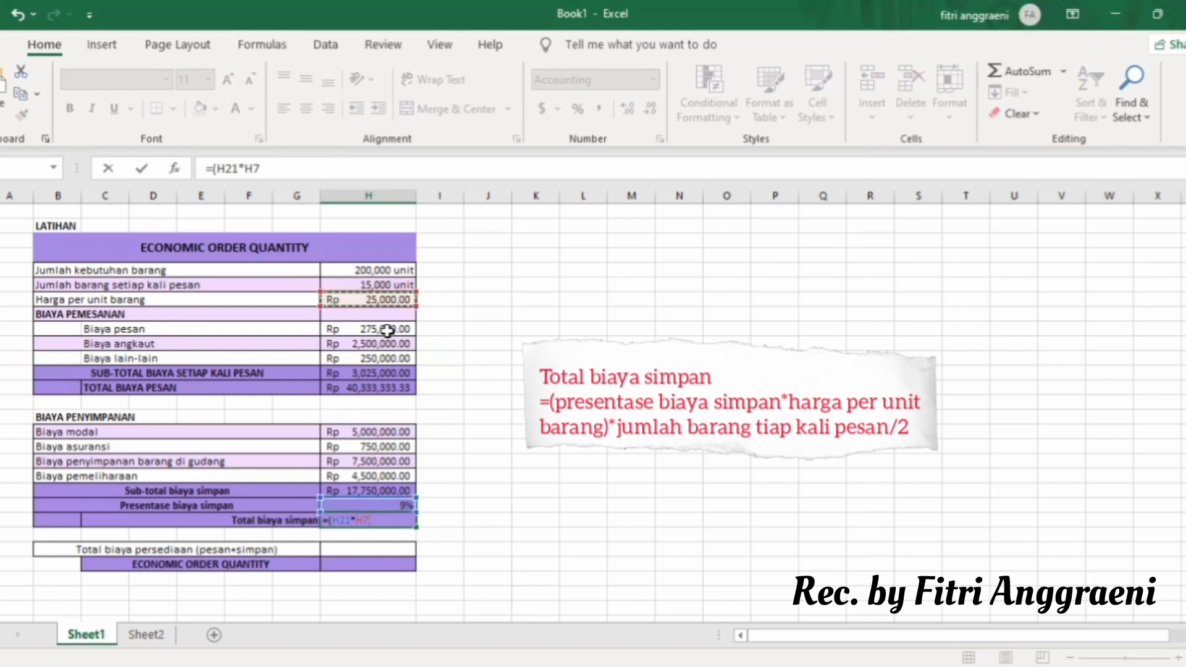
pyautogui.write(')*')
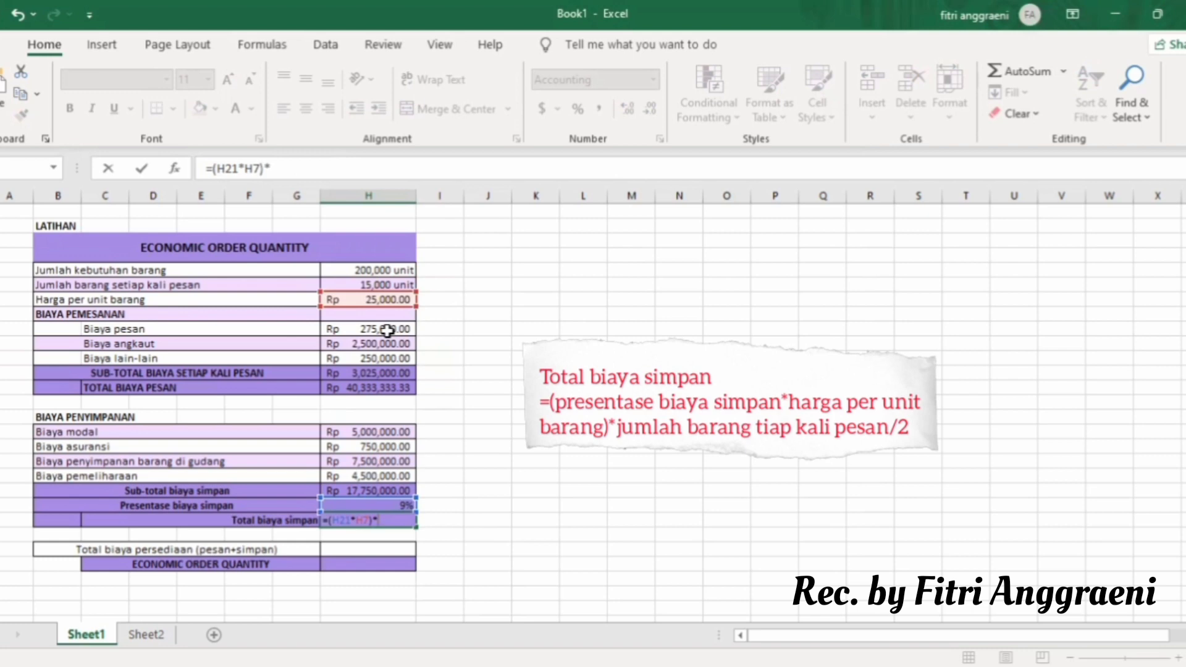
pyautogui.click(354, 284)
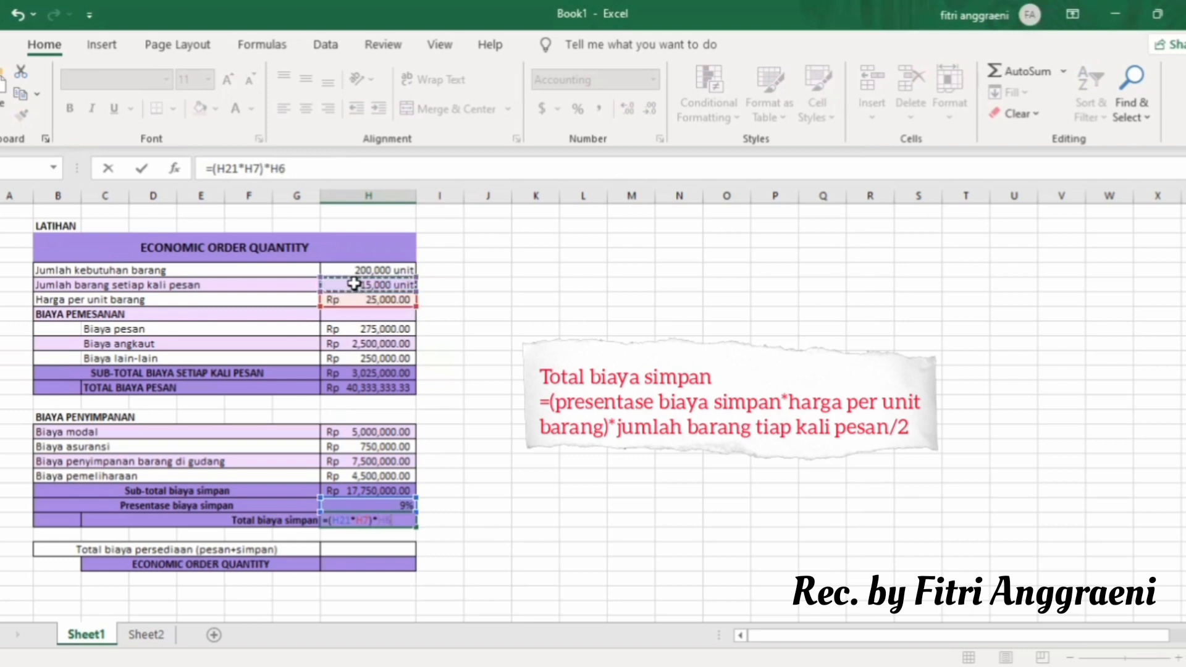
pyautogui.write('/2')
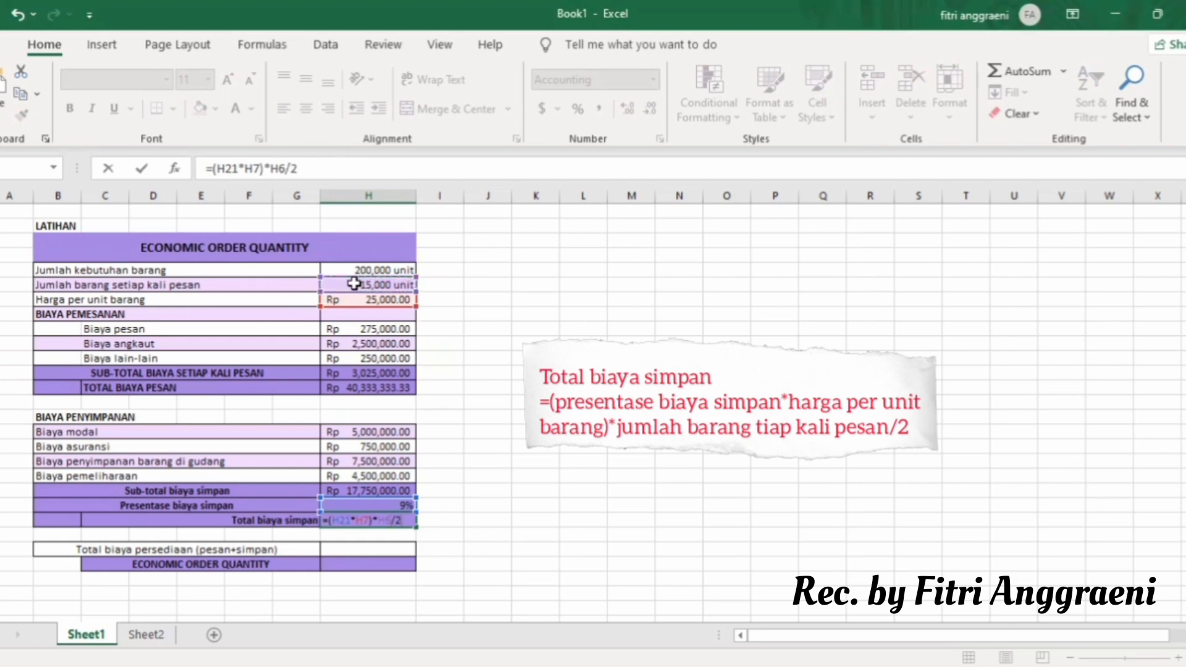
pyautogui.press('Return')
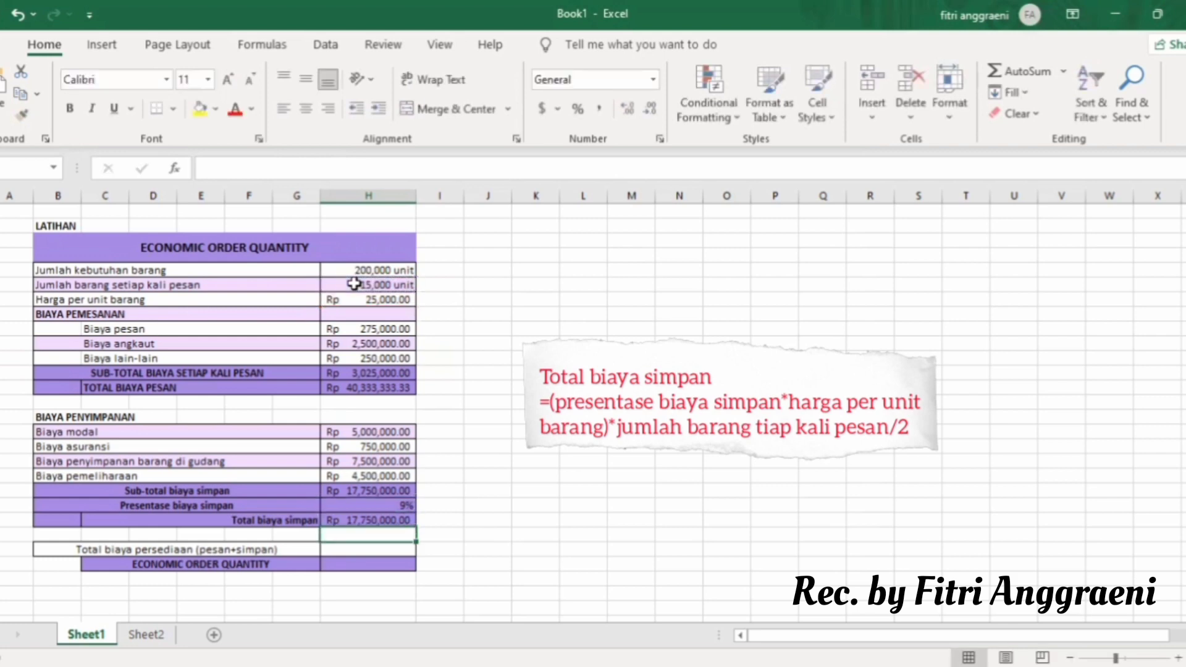
# - Calculate Total biaya persediaan (pesan+simpan) by adding the total ordering and storage costs with =H13+H22
pyautogui.click(352, 548)
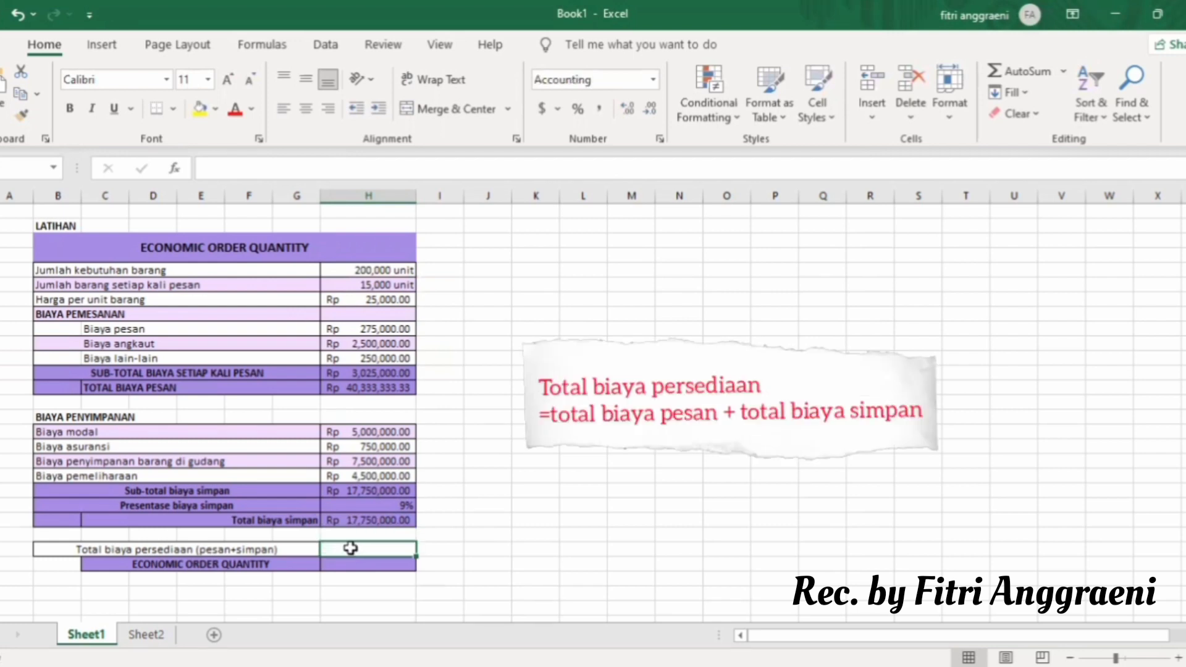
pyautogui.write('=')
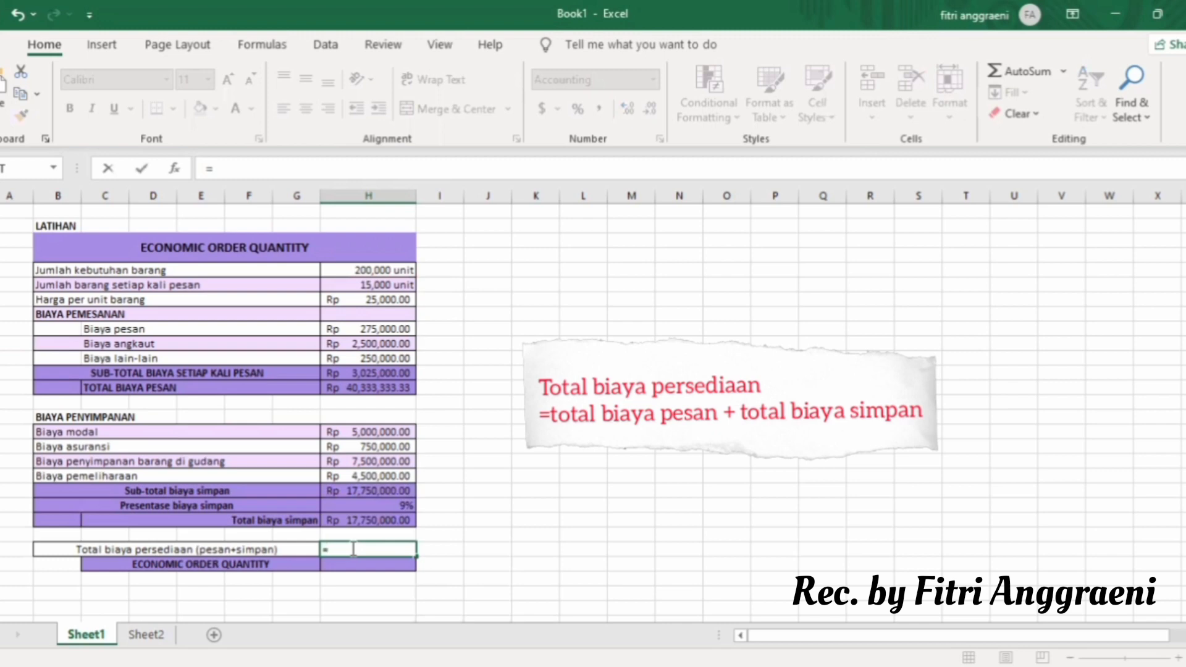
pyautogui.click(363, 389)
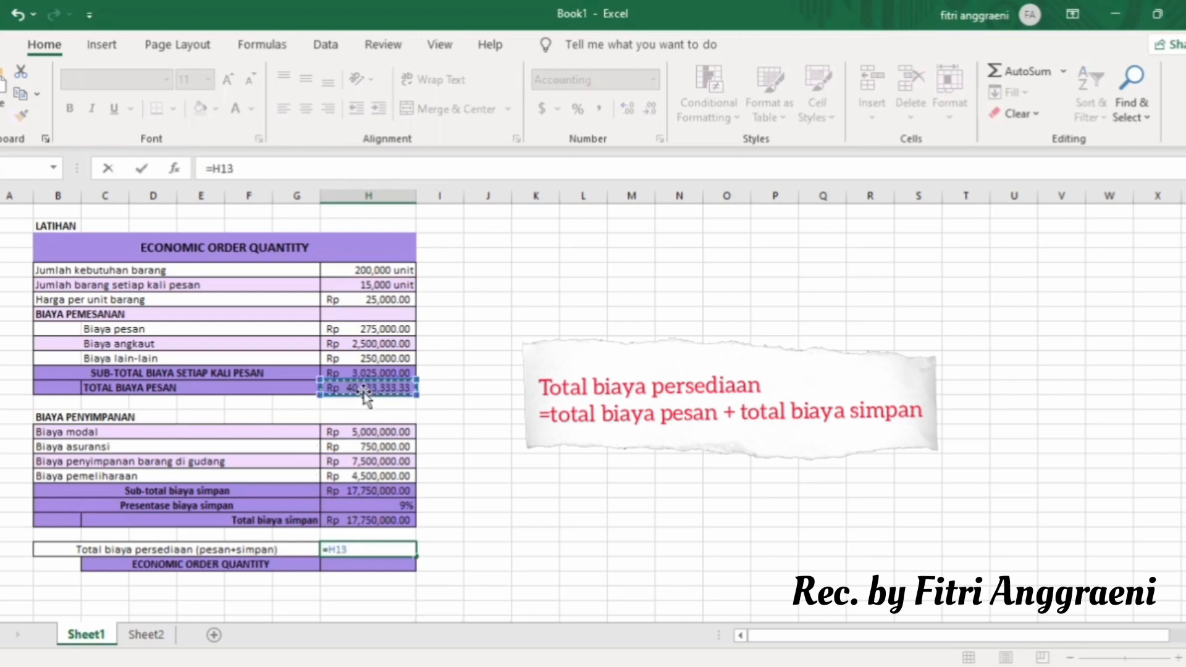
pyautogui.write('+')
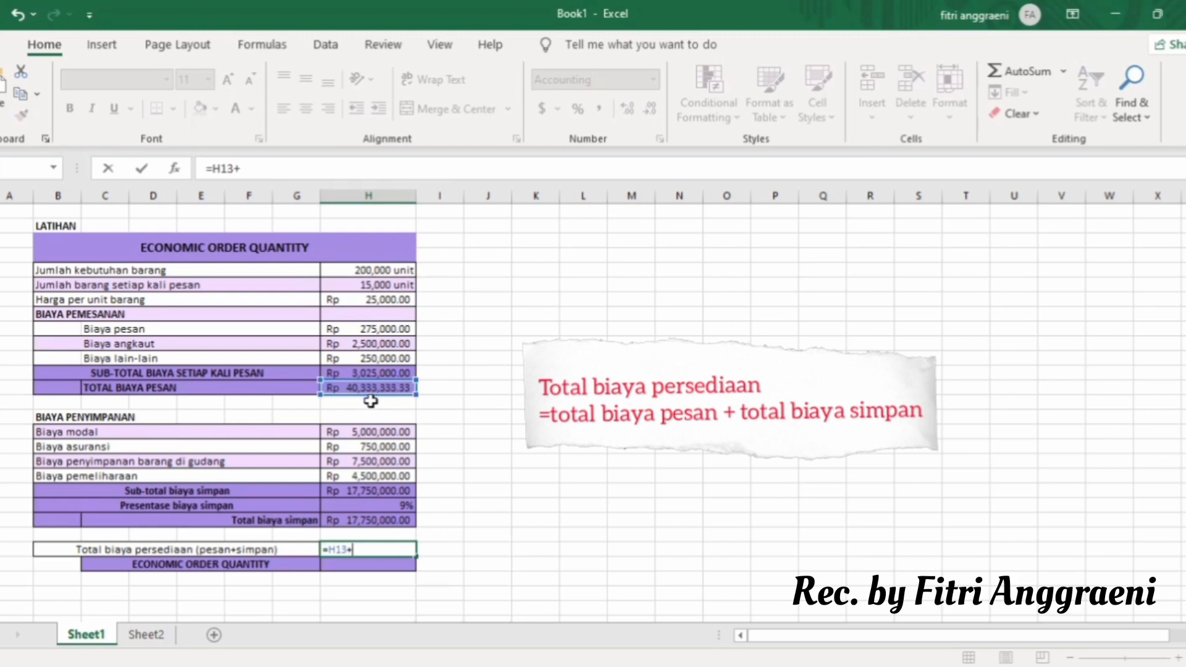
pyautogui.click(365, 521)
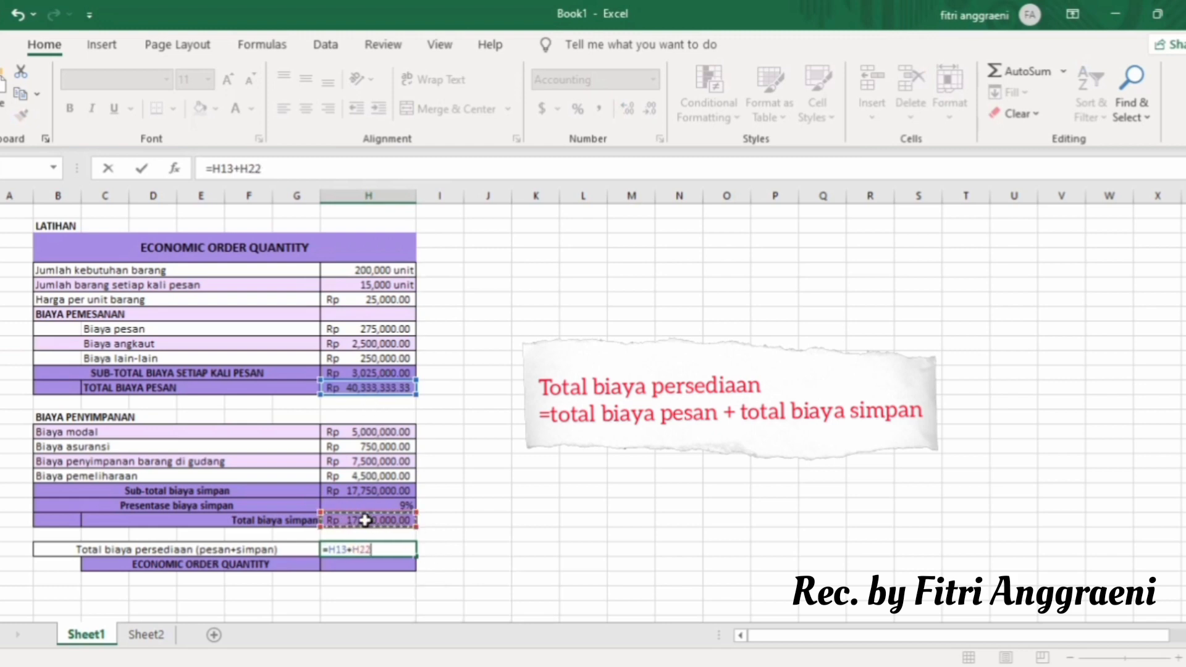
pyautogui.press('Return')
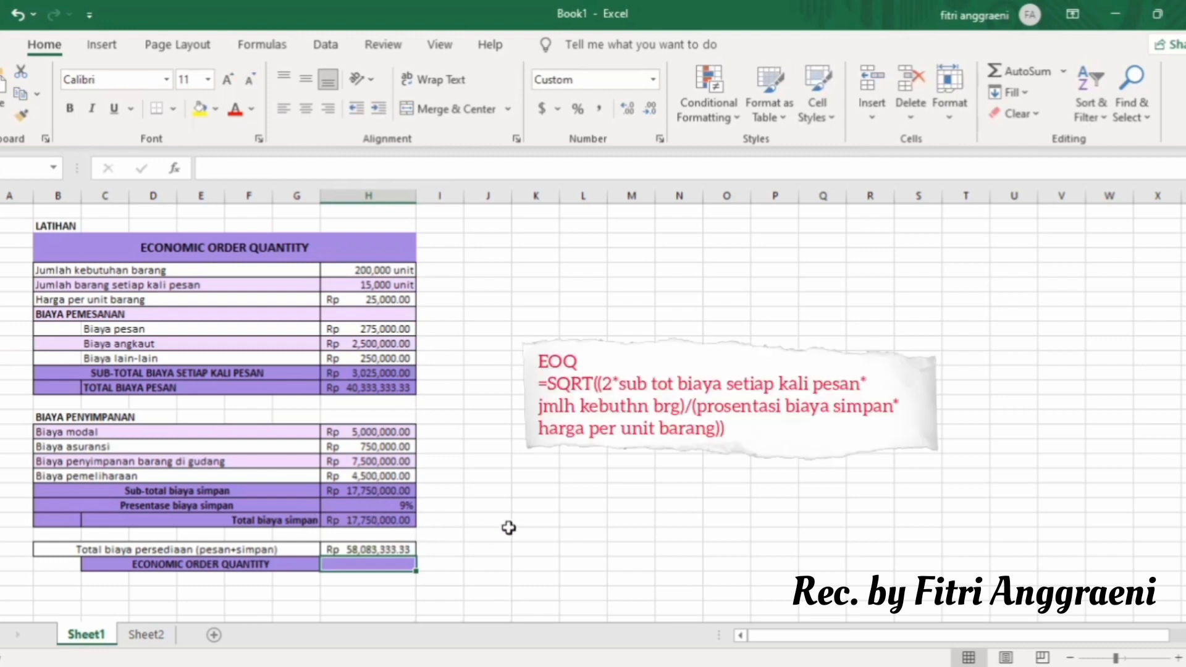
# - Calculate the ECONOMIC ORDER QUANTITY with the formula =sqrt((2*H12*H5)/(H21*H7))
pyautogui.write('=')
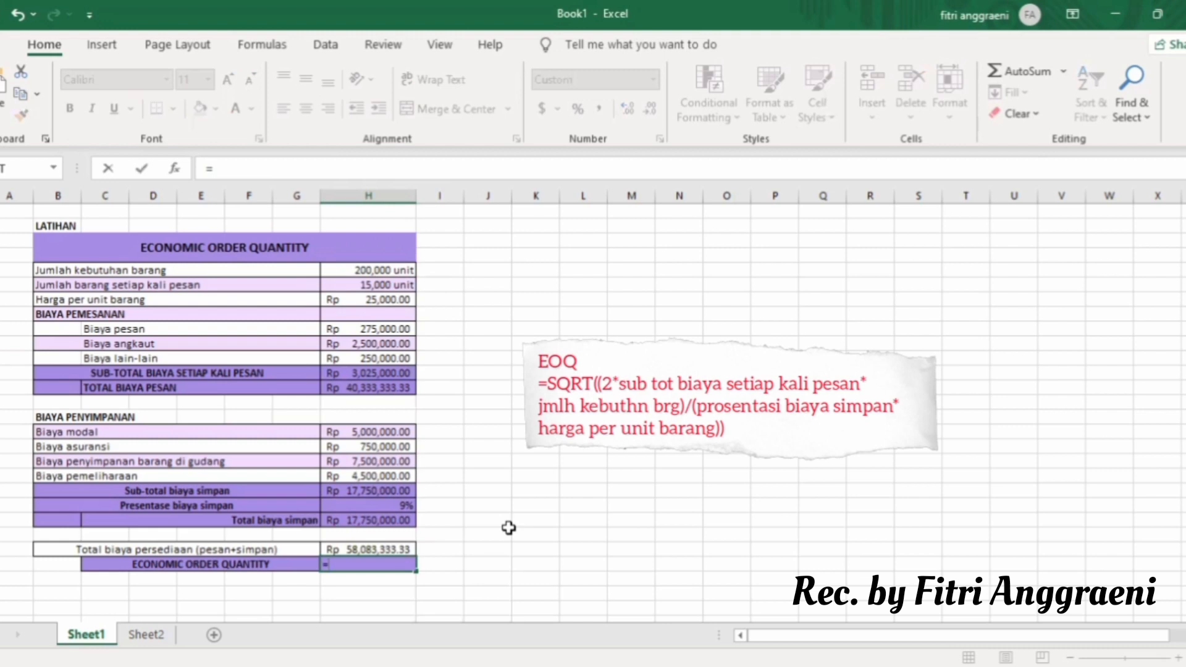
pyautogui.write('sqrt')
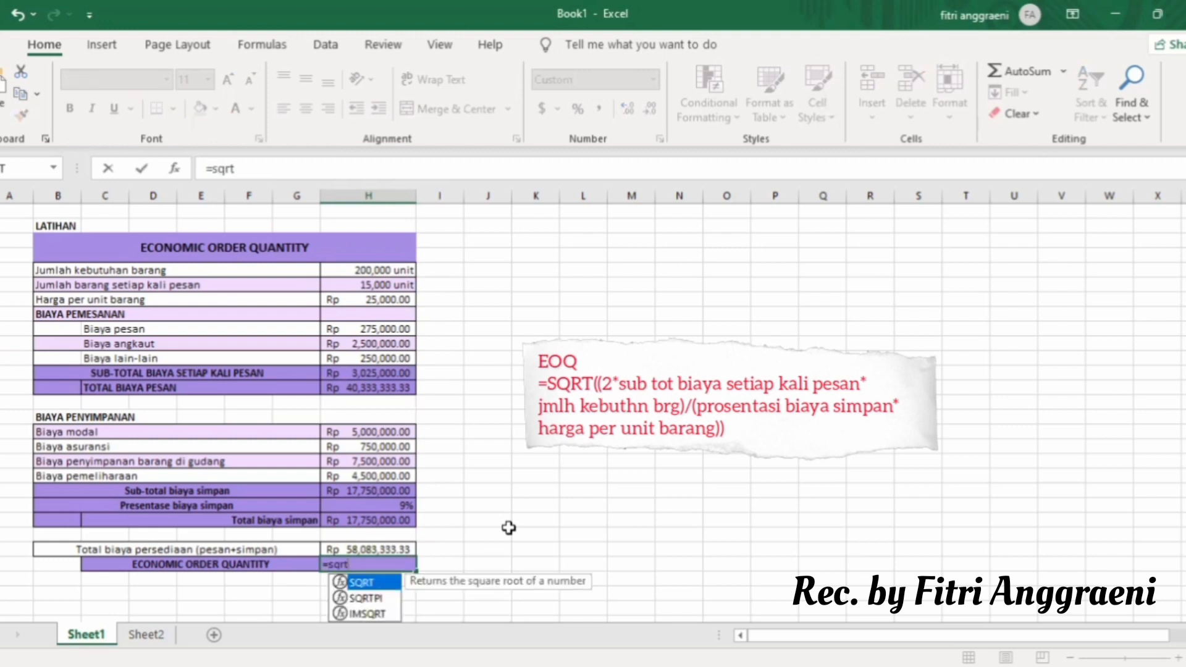
pyautogui.write('((')
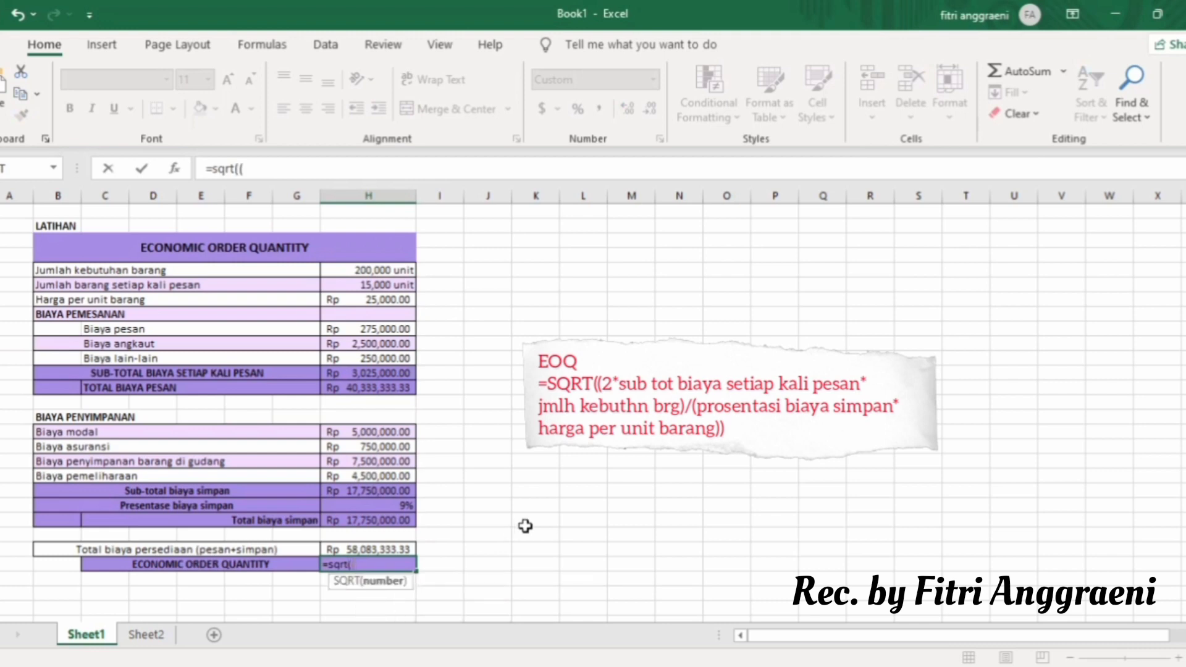
pyautogui.write('2')
pyautogui.write('*')
pyautogui.click(366, 373)
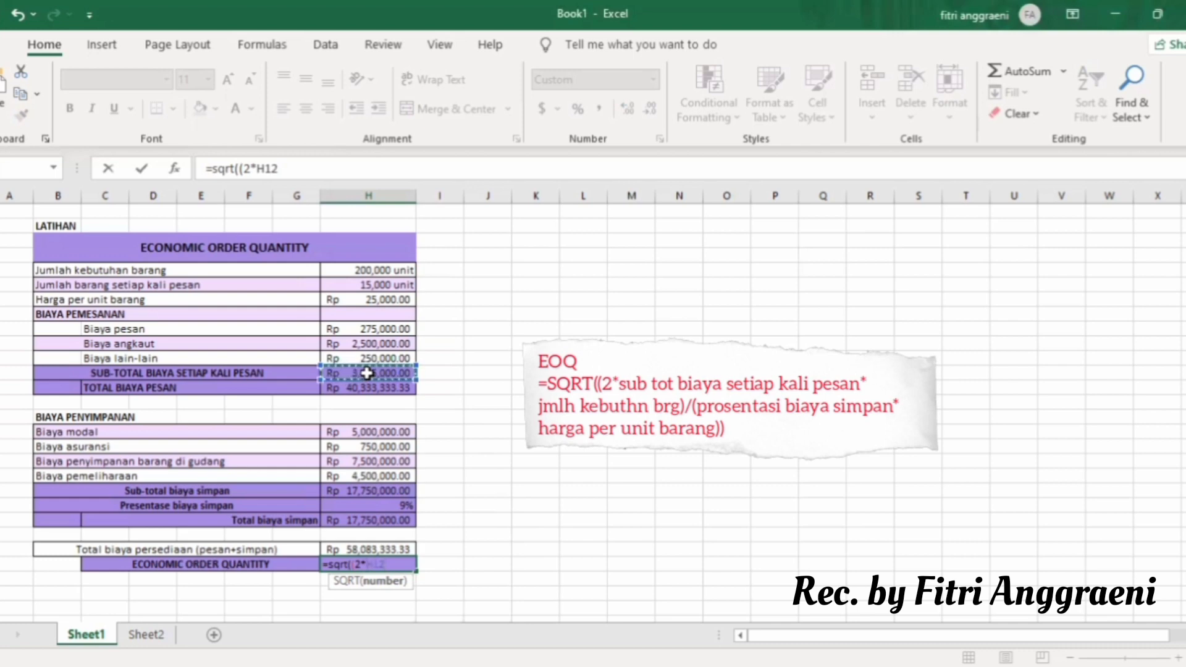
pyautogui.write('*')
pyautogui.click(335, 269)
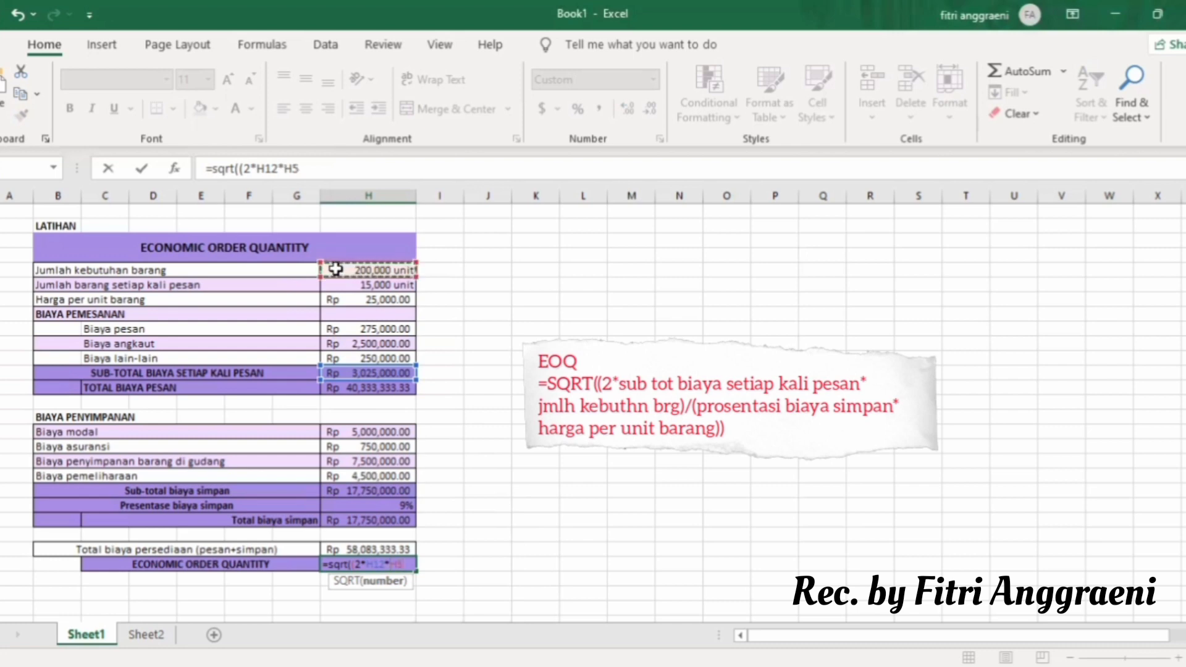
pyautogui.write(')/(')
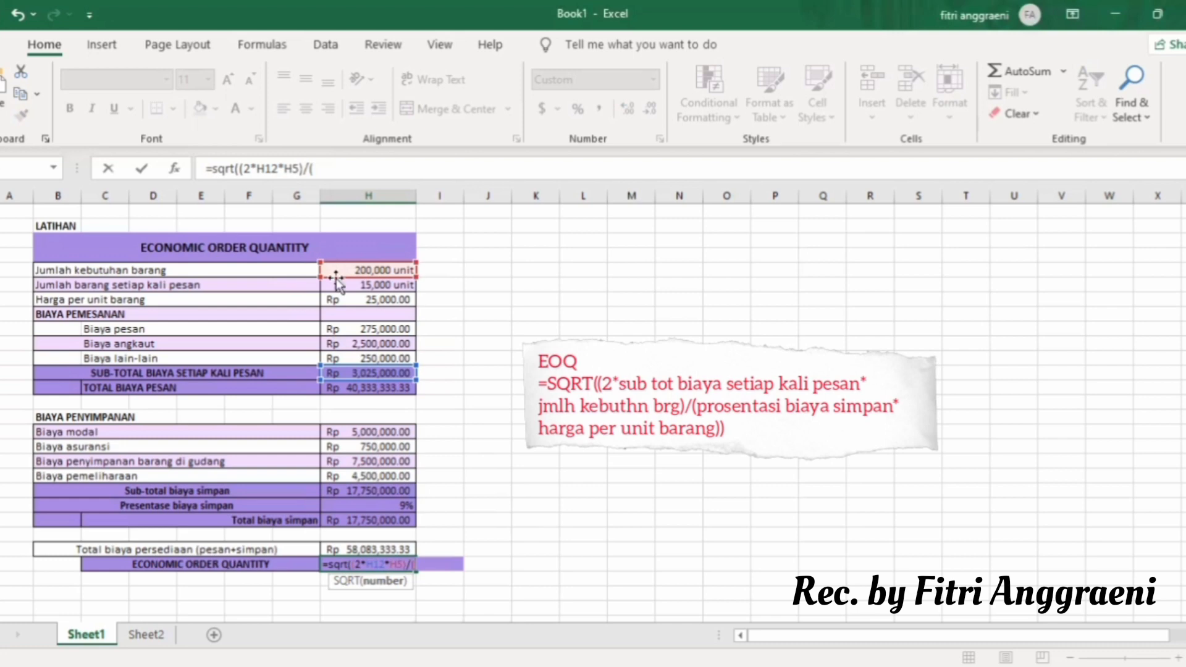
pyautogui.click(371, 503)
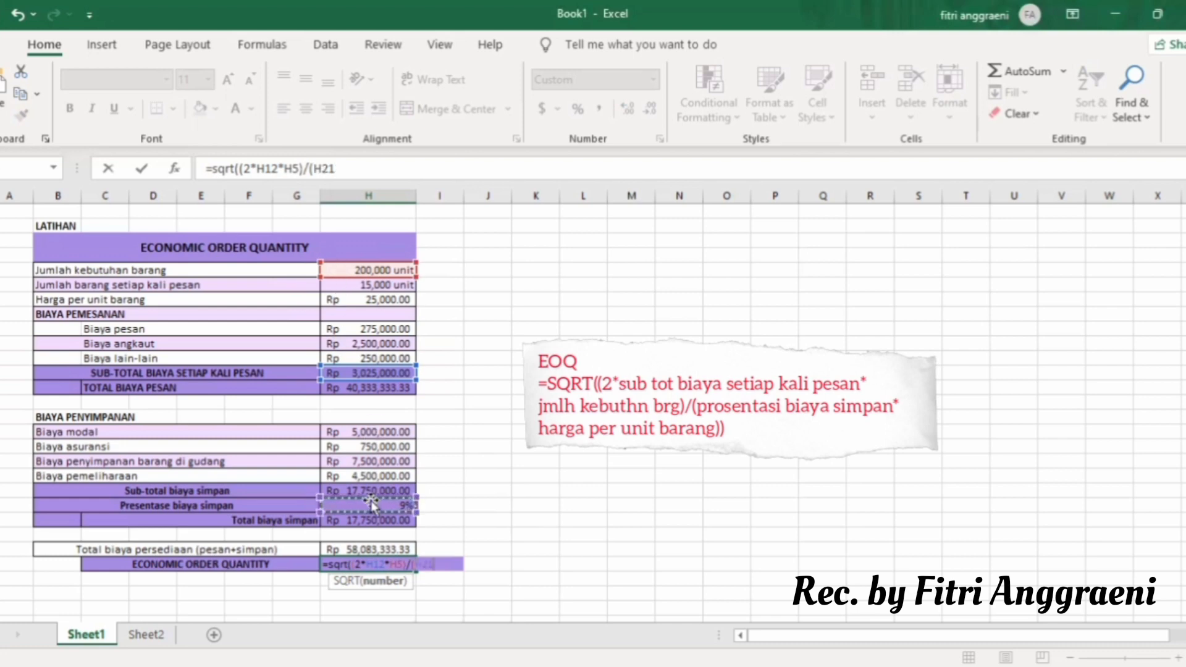
pyautogui.write('*')
pyautogui.click(370, 299)
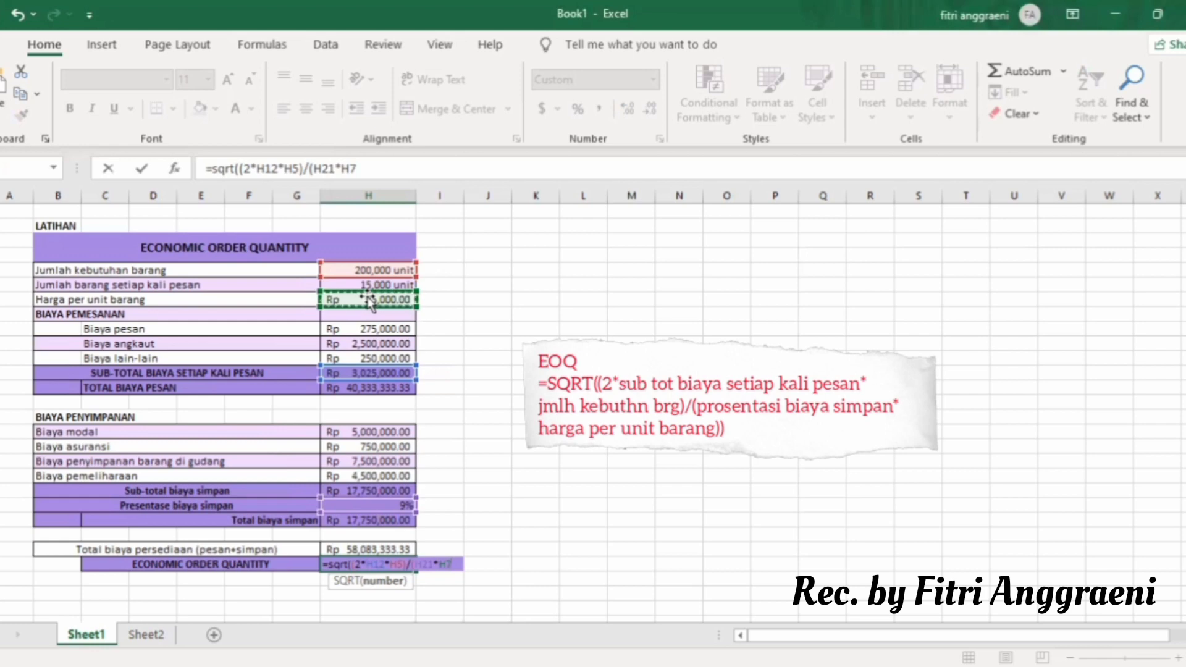
pyautogui.write('))')
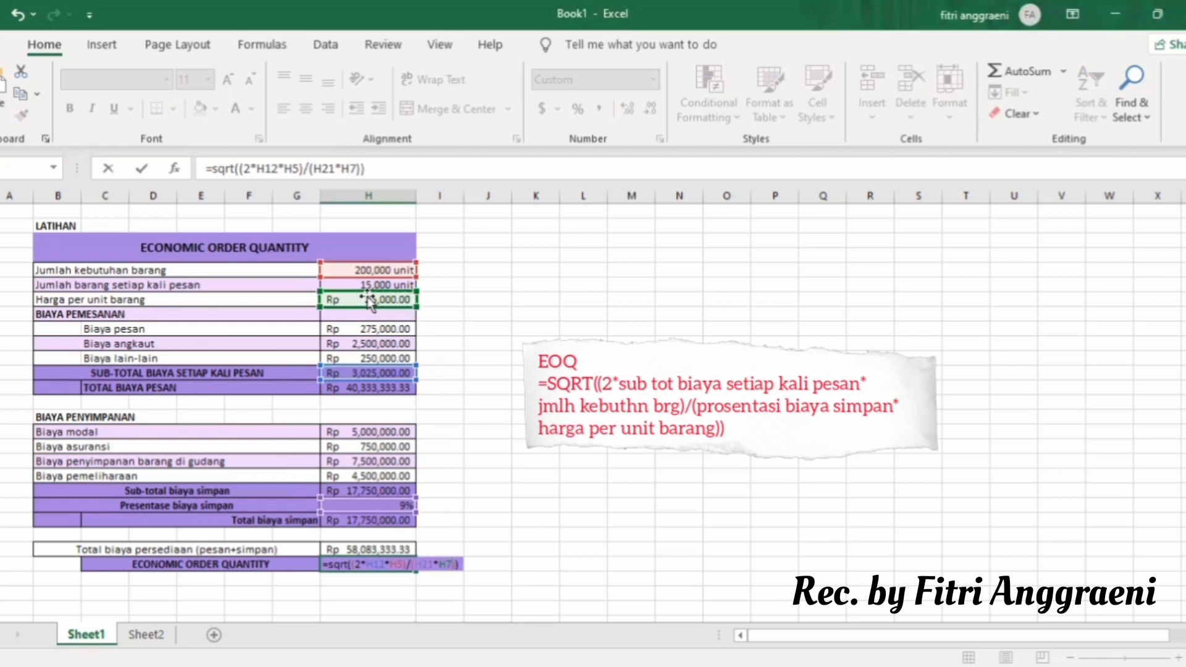
pyautogui.press('Return')
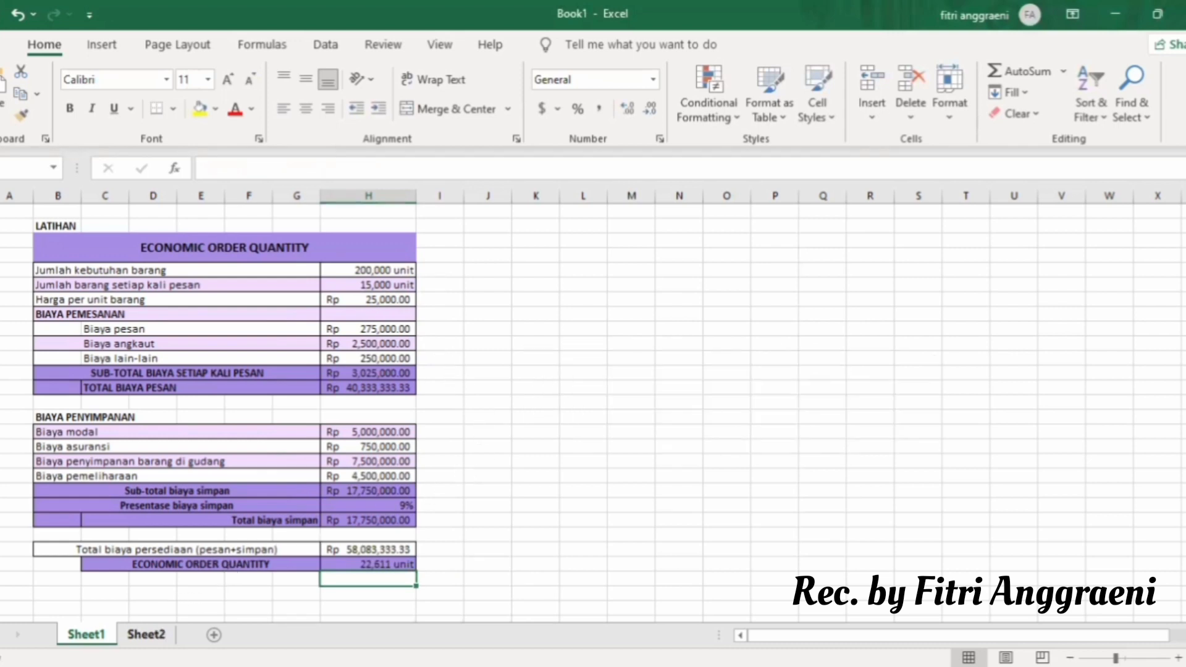
# - On Sheet2, apply the custom number format #,##0 "minggu" to the 1 tahun kerja value
pyautogui.click(146, 635)
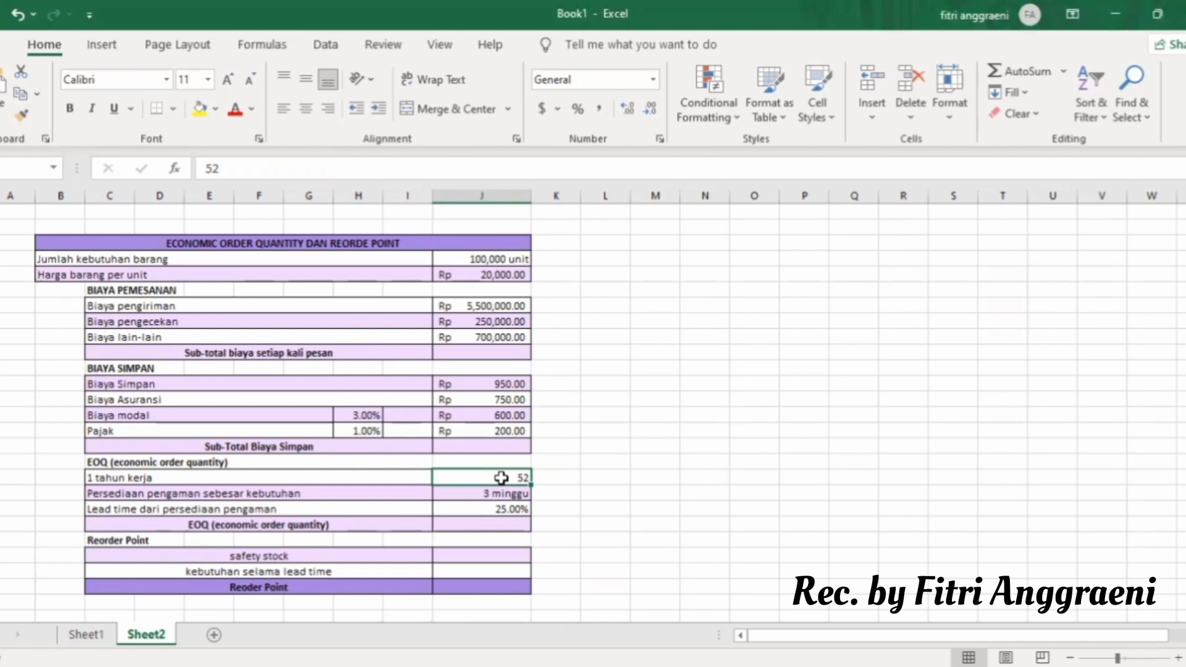
pyautogui.click(653, 79)
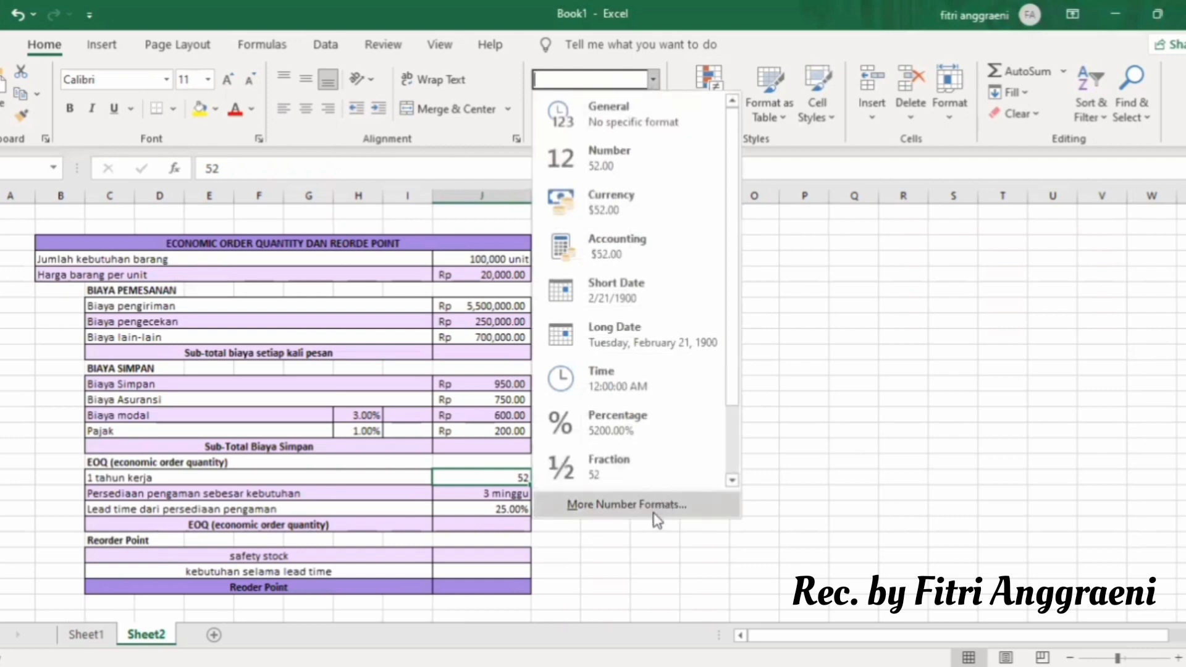
pyautogui.click(637, 504)
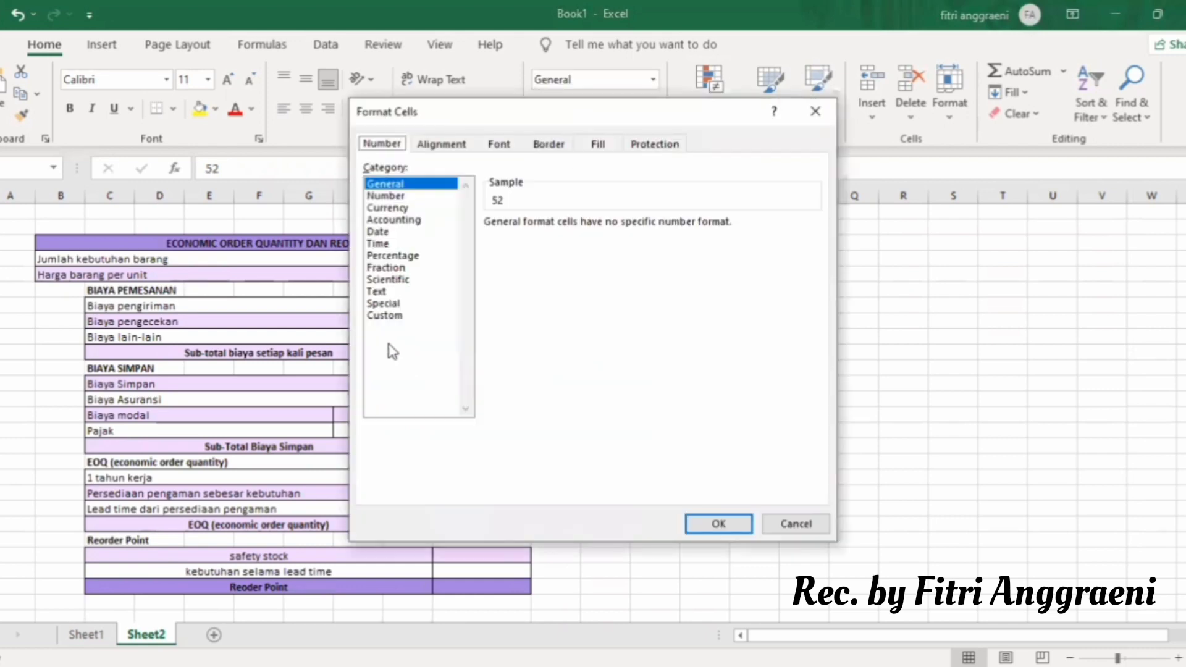
pyautogui.click(398, 315)
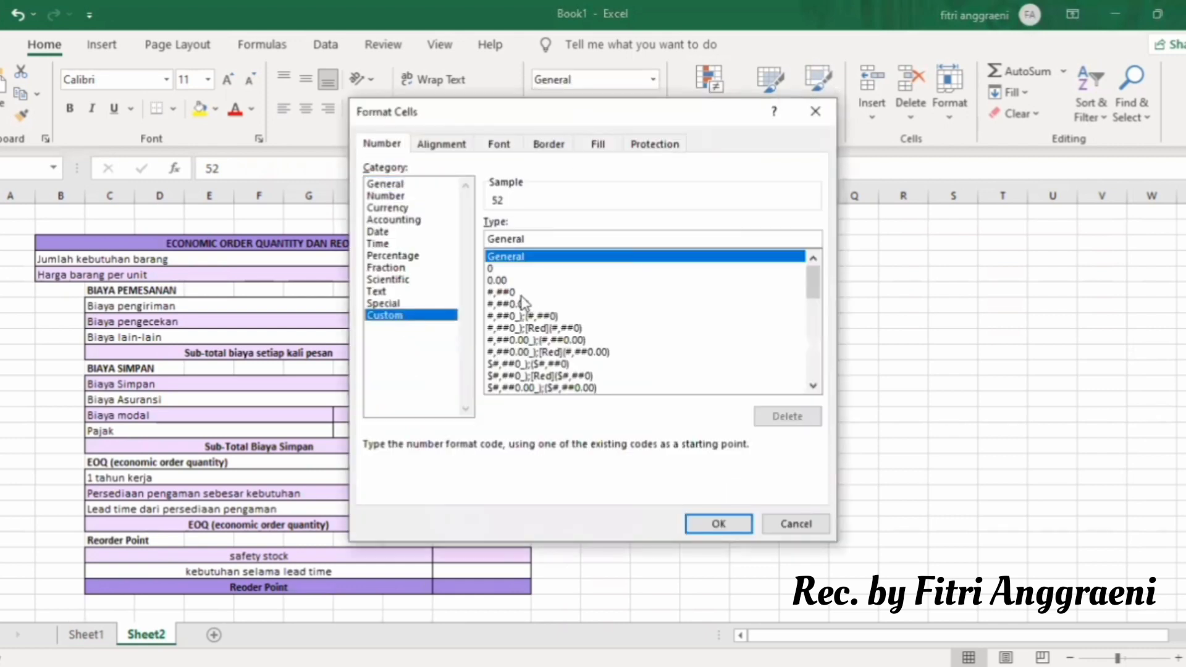
pyautogui.click(521, 292)
pyautogui.click(535, 240)
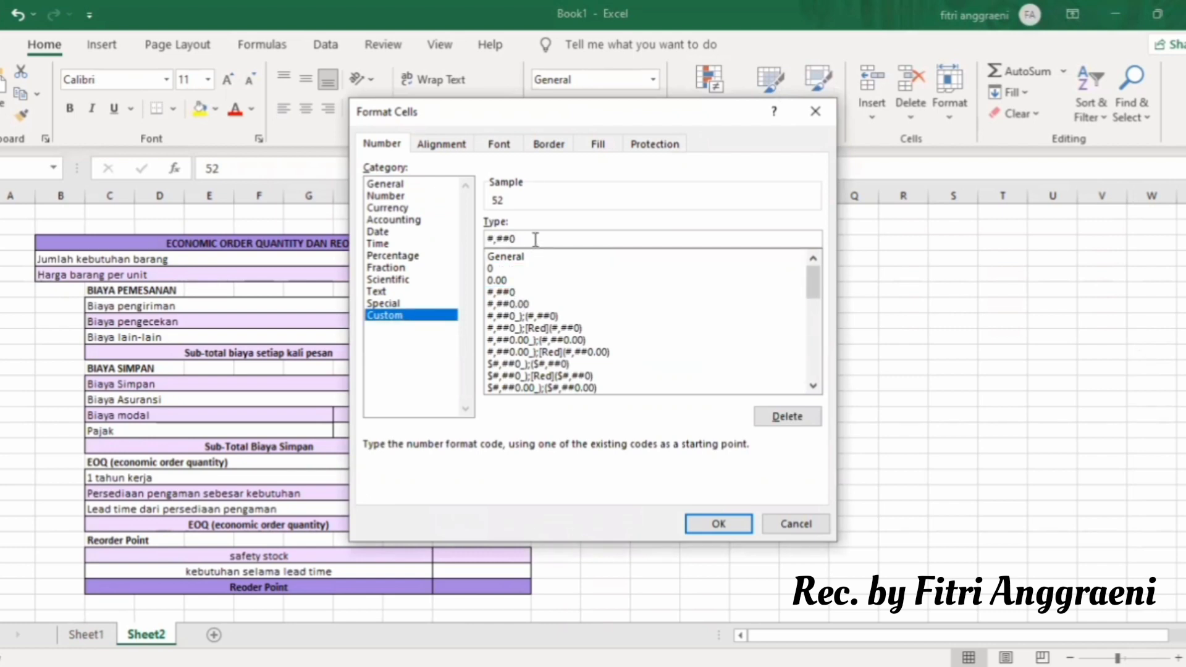
pyautogui.write('"minggu"')
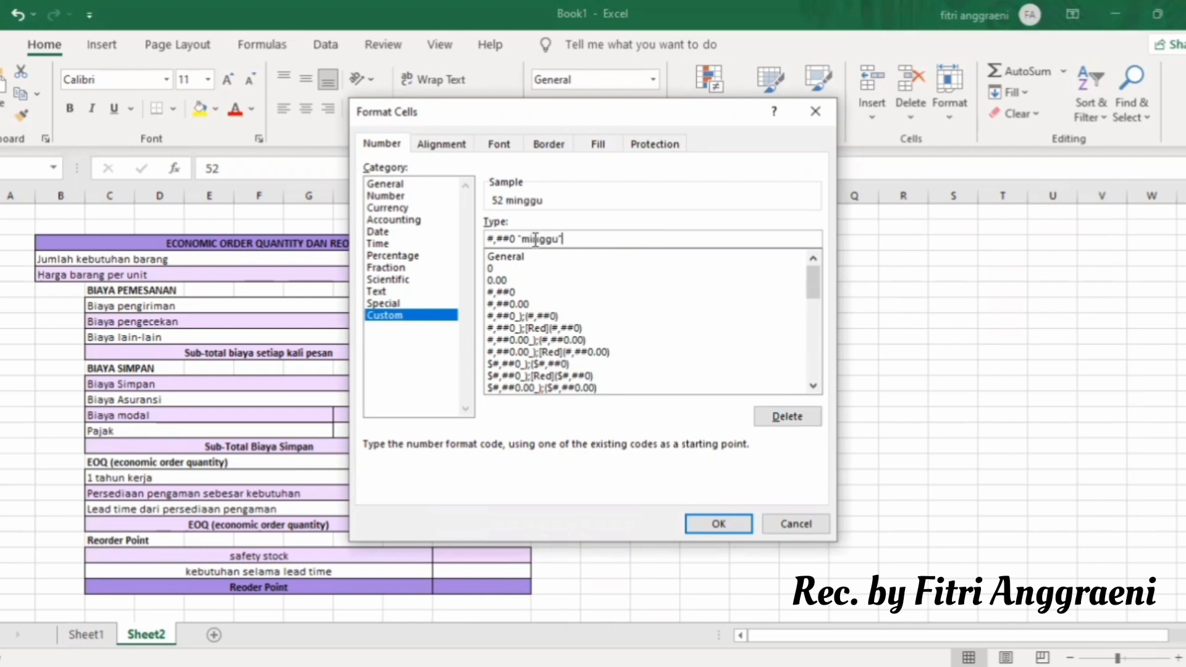
pyautogui.click(714, 525)
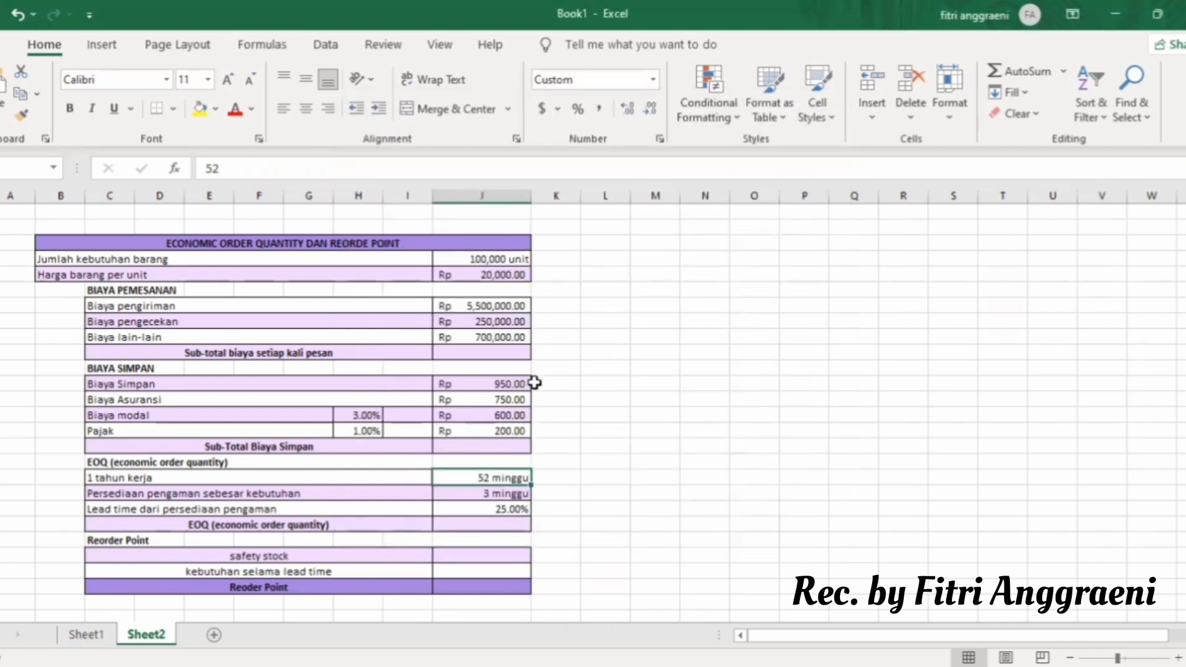
# - Calculate Sub-total biaya setiap kali pesan with the formula =sum(J8:J10)
pyautogui.click(488, 355)
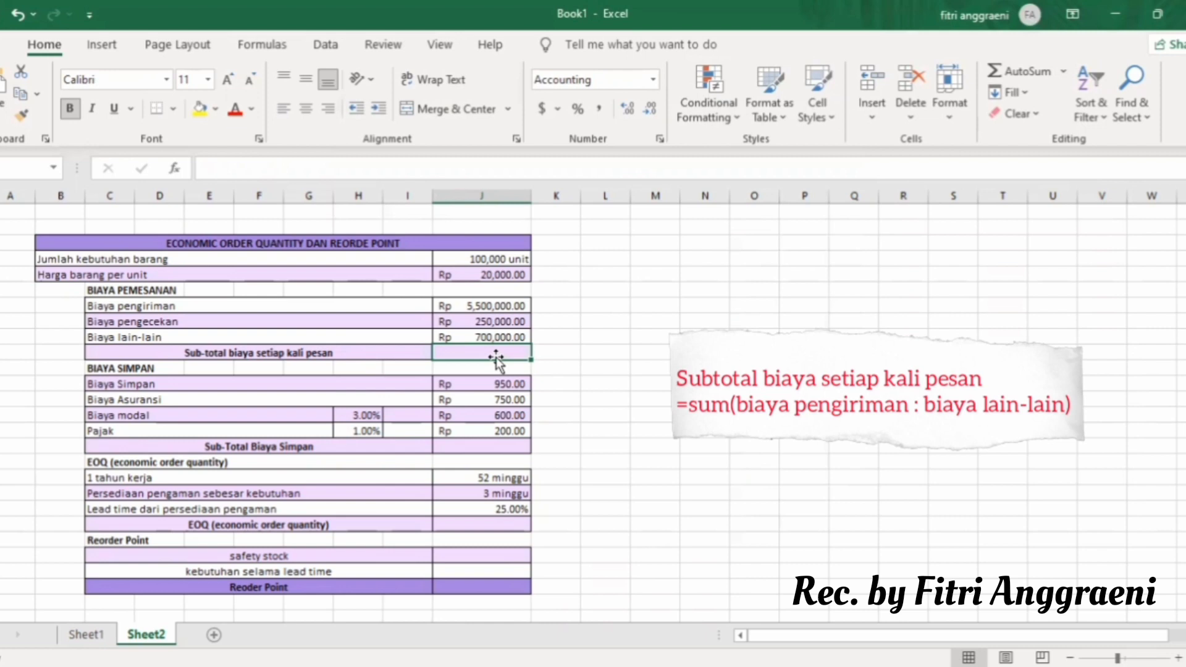
pyautogui.write('=')
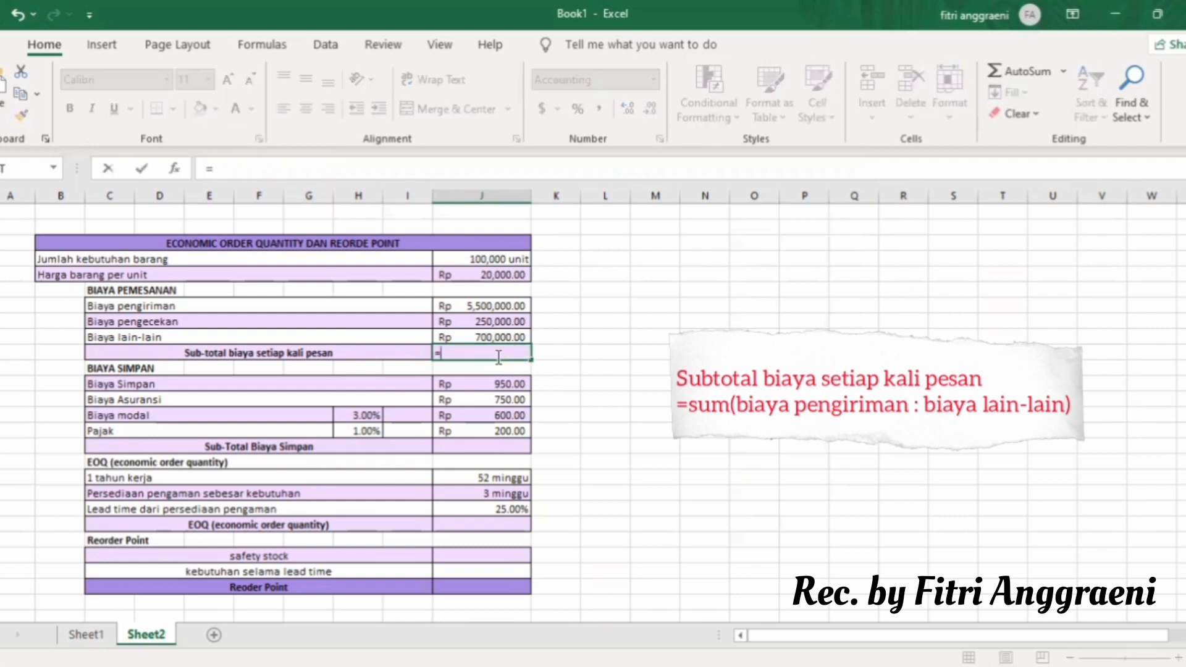
pyautogui.write('sum')
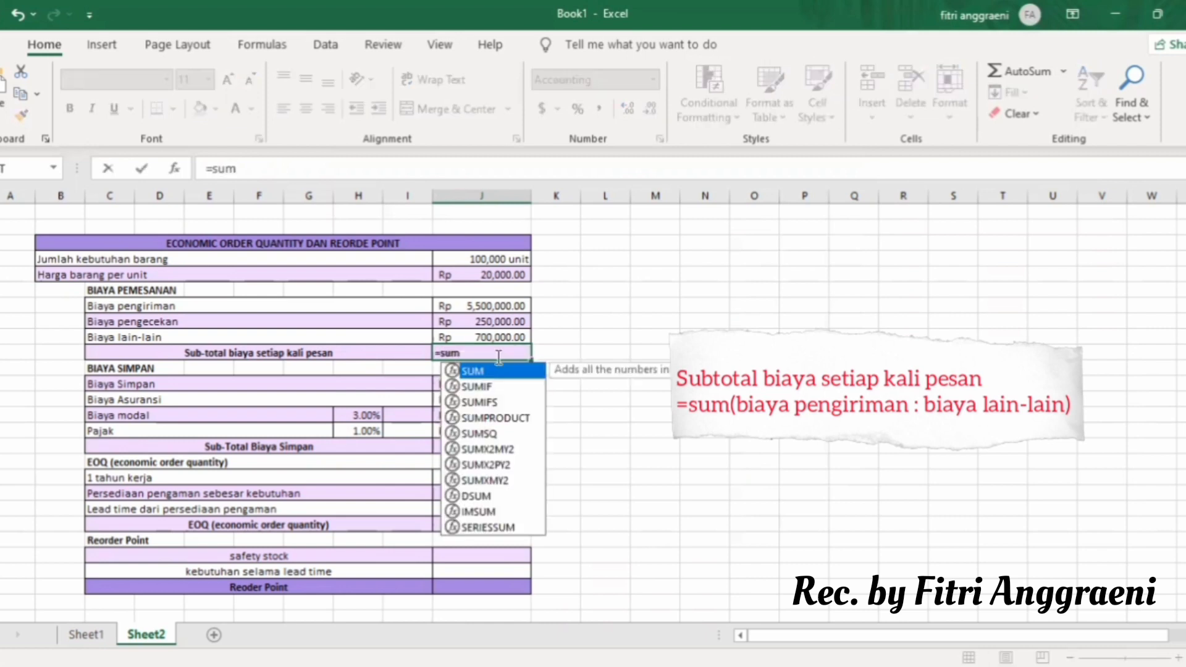
pyautogui.write('(')
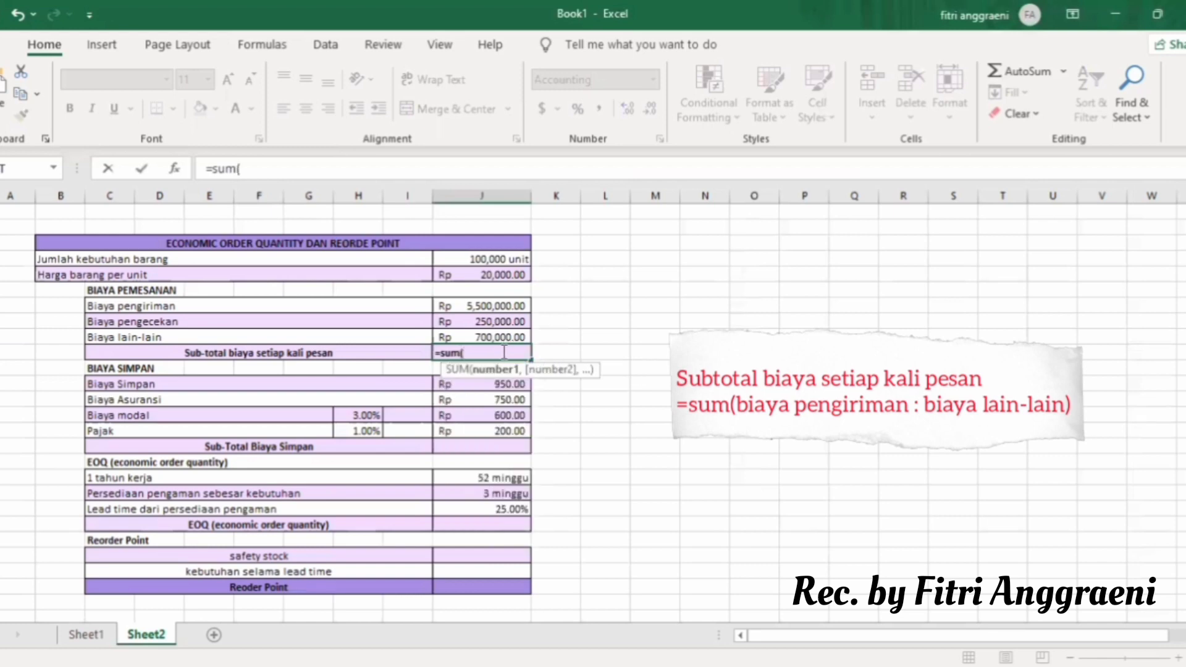
pyautogui.click(480, 309)
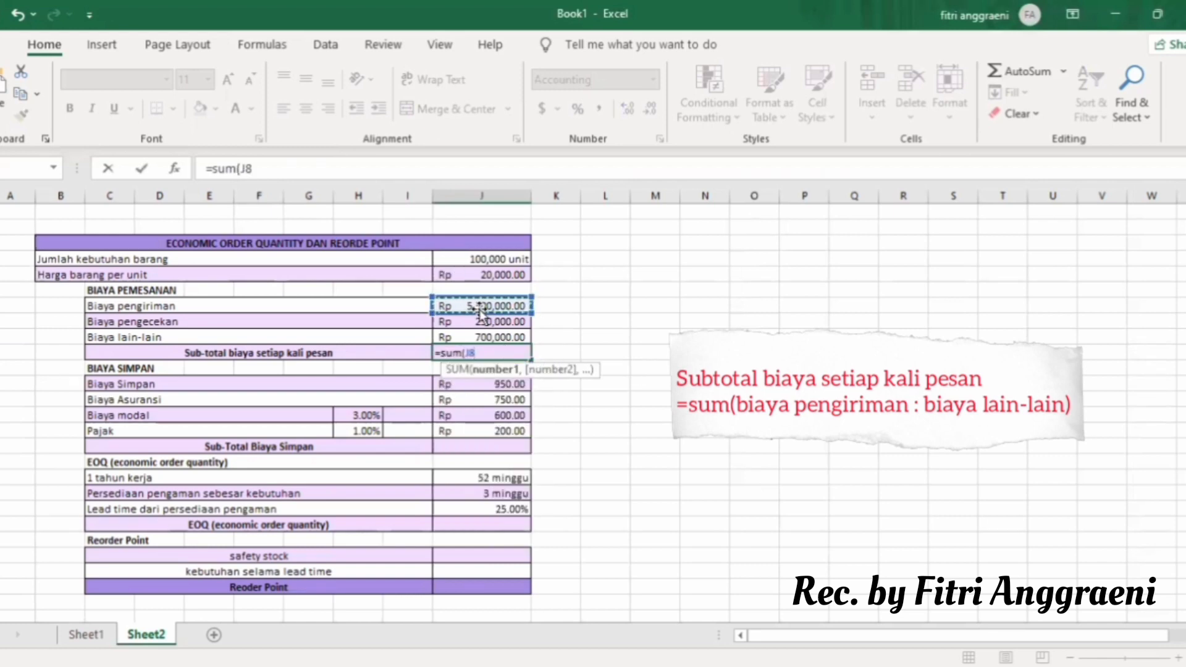
pyautogui.press('F8')
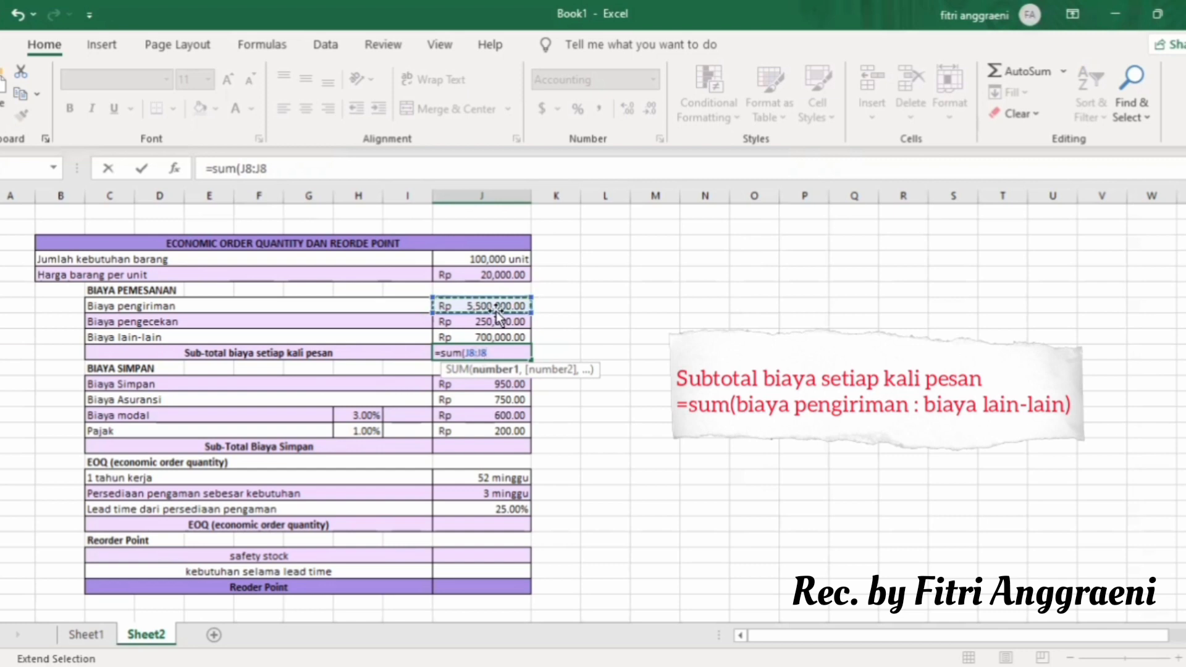
pyautogui.click(497, 334)
pyautogui.write(')')
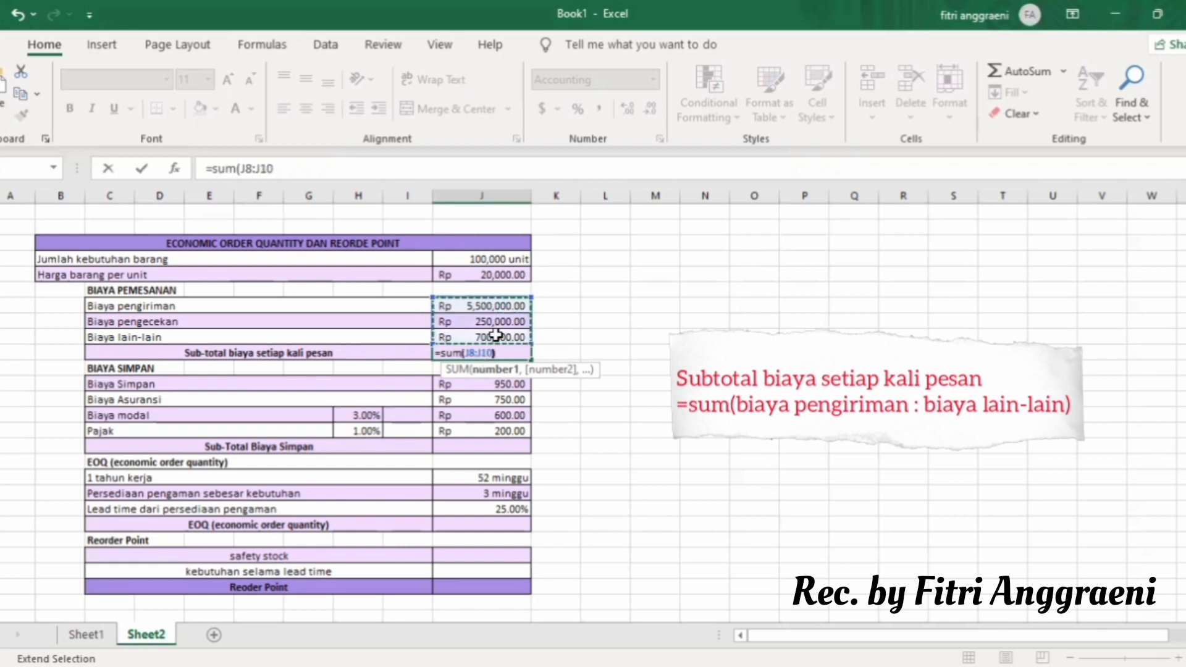
pyautogui.press('Return')
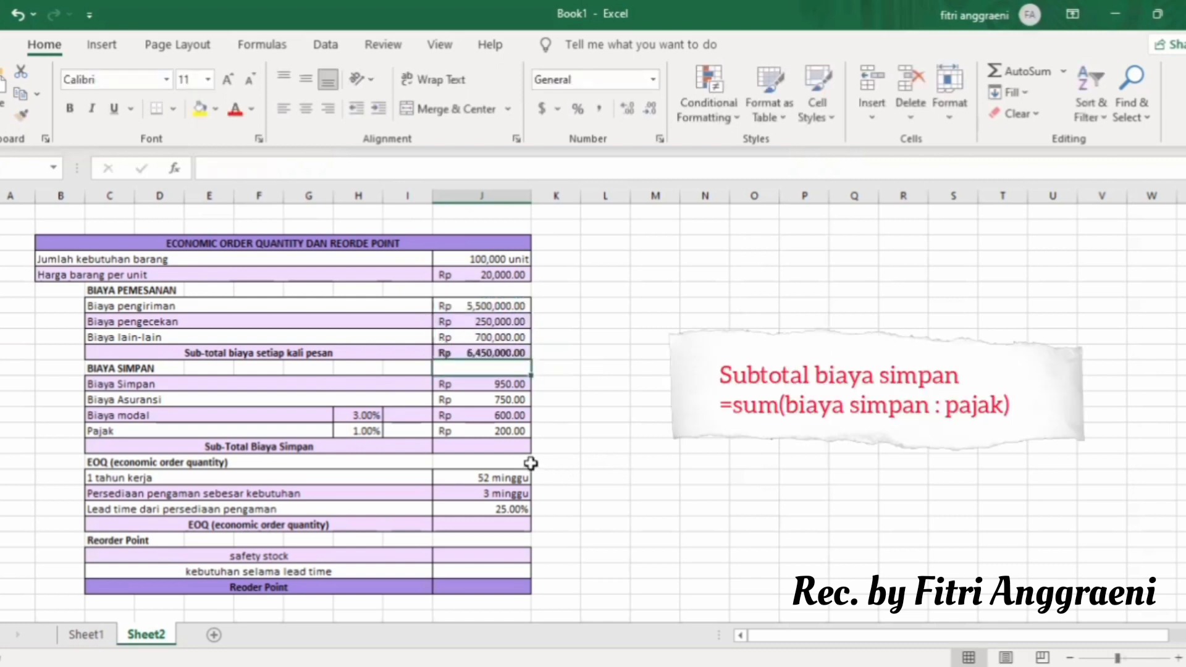
# - Calculate Sub-Total Biaya Simpan by summing the storage costs from Biaya Simpan (J13) through Pajak
pyautogui.click(510, 449)
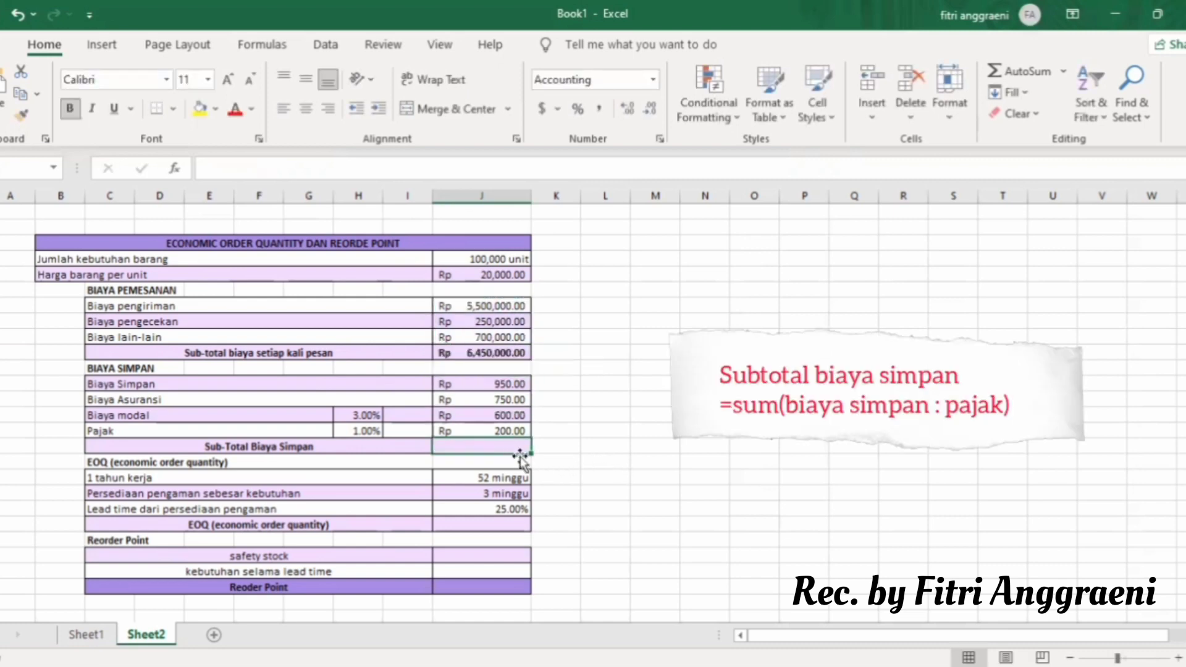
pyautogui.write('=')
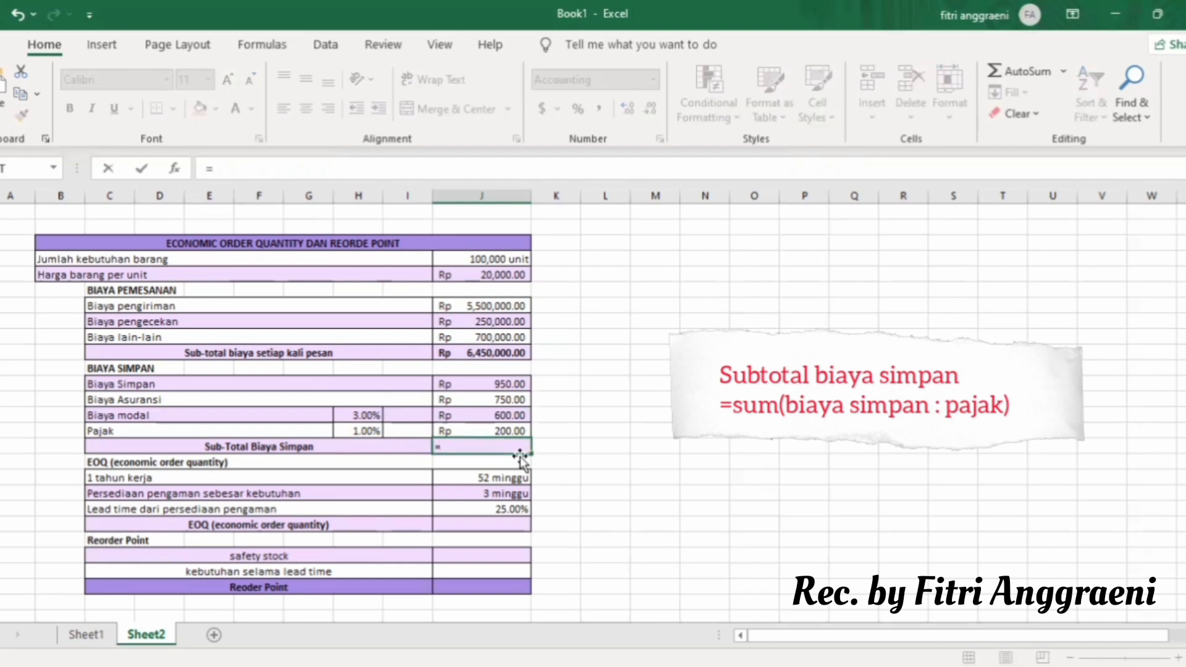
pyautogui.write('sum')
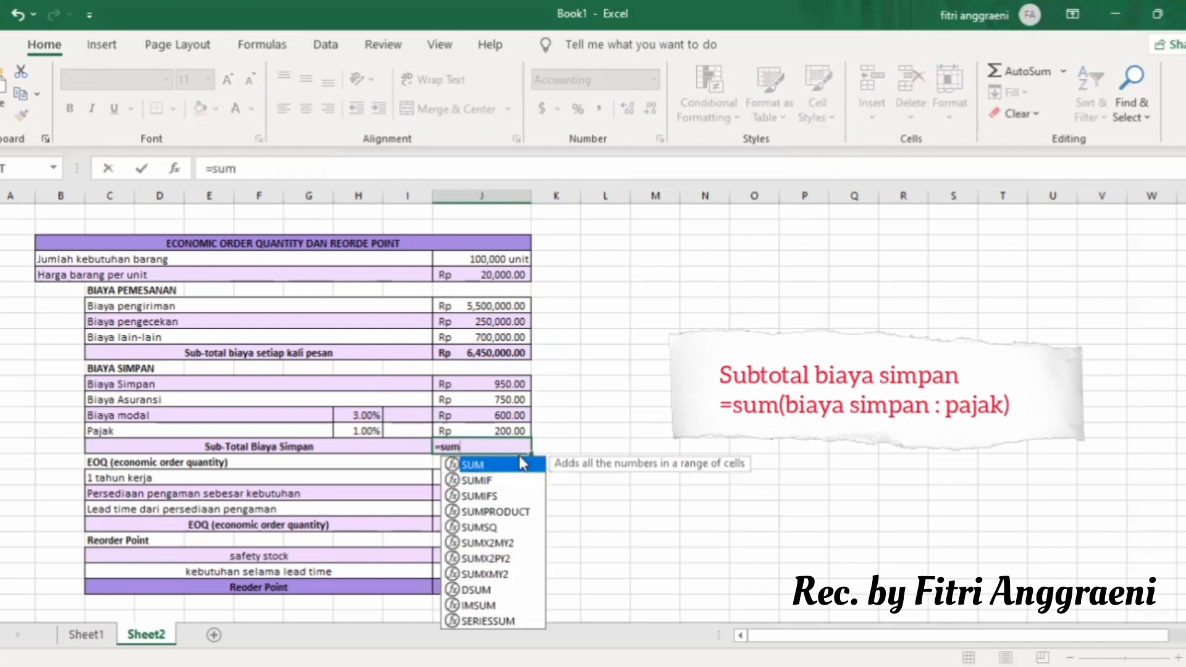
pyautogui.write('(')
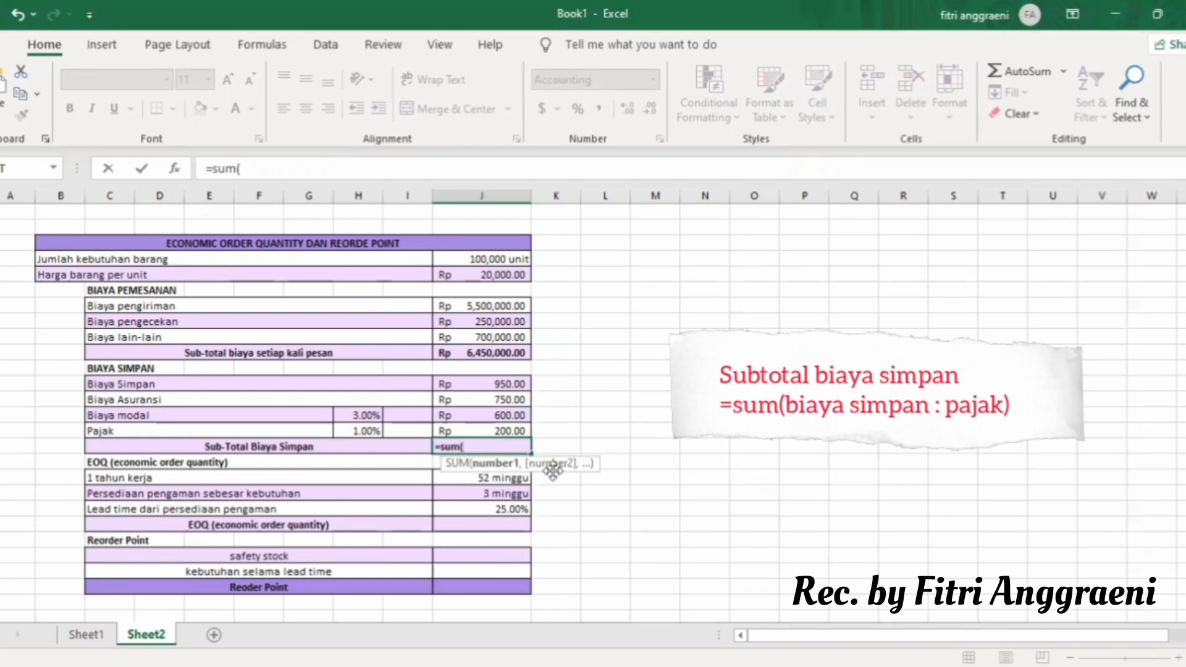
pyautogui.click(494, 380)
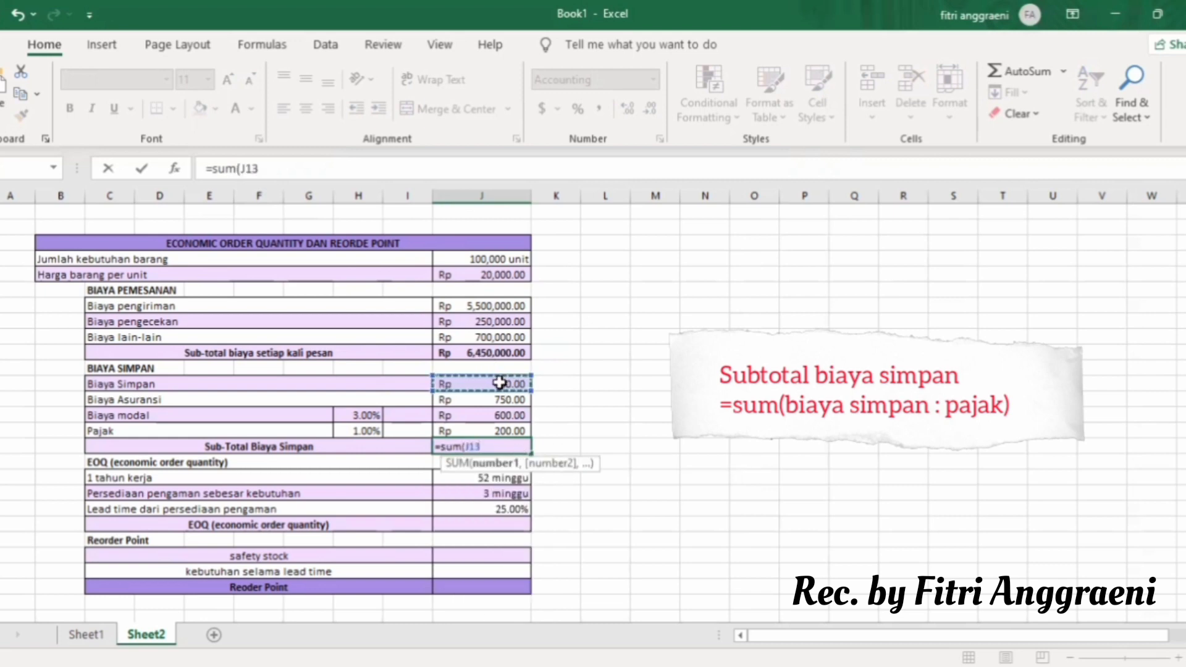
pyautogui.press('F8')
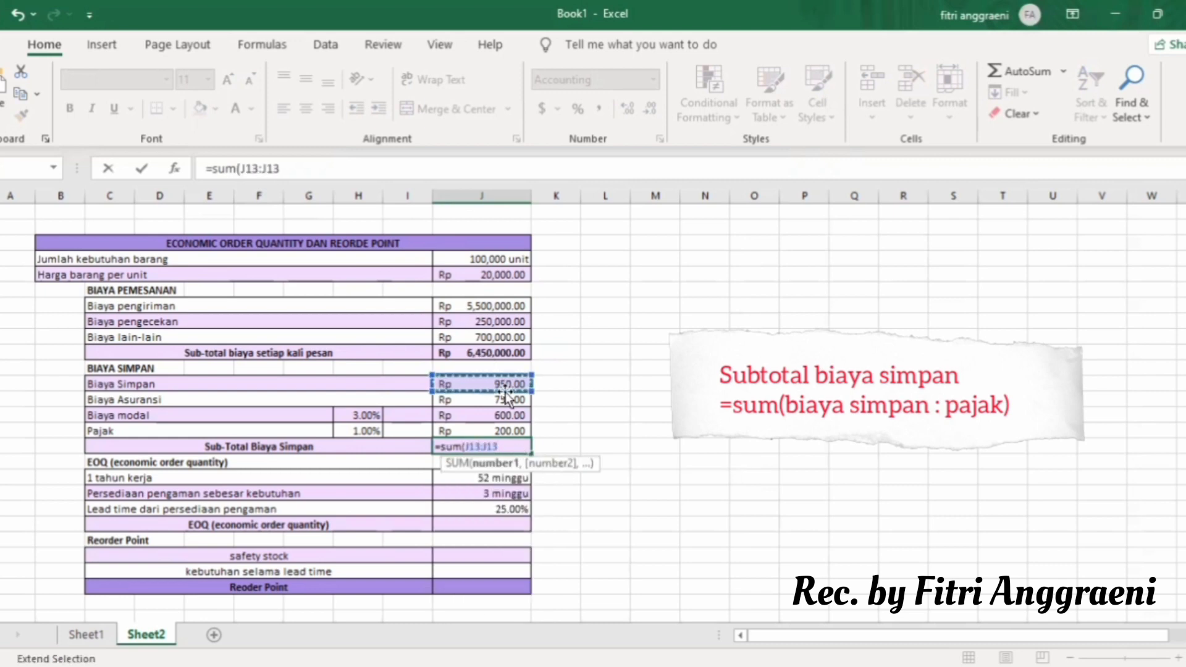
pyautogui.click(515, 430)
pyautogui.press('Return')
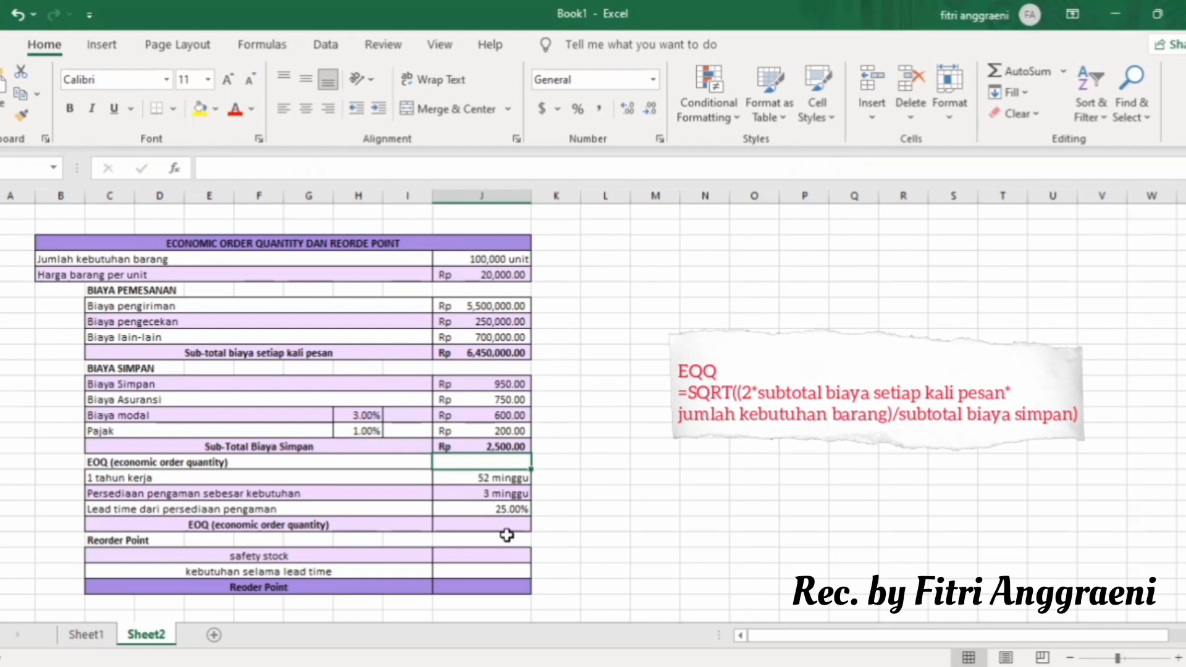
# - Calculate EOQ (economic order quantity) with the formula =sqrt((2*J11*J5)/J17)
pyautogui.click(481, 522)
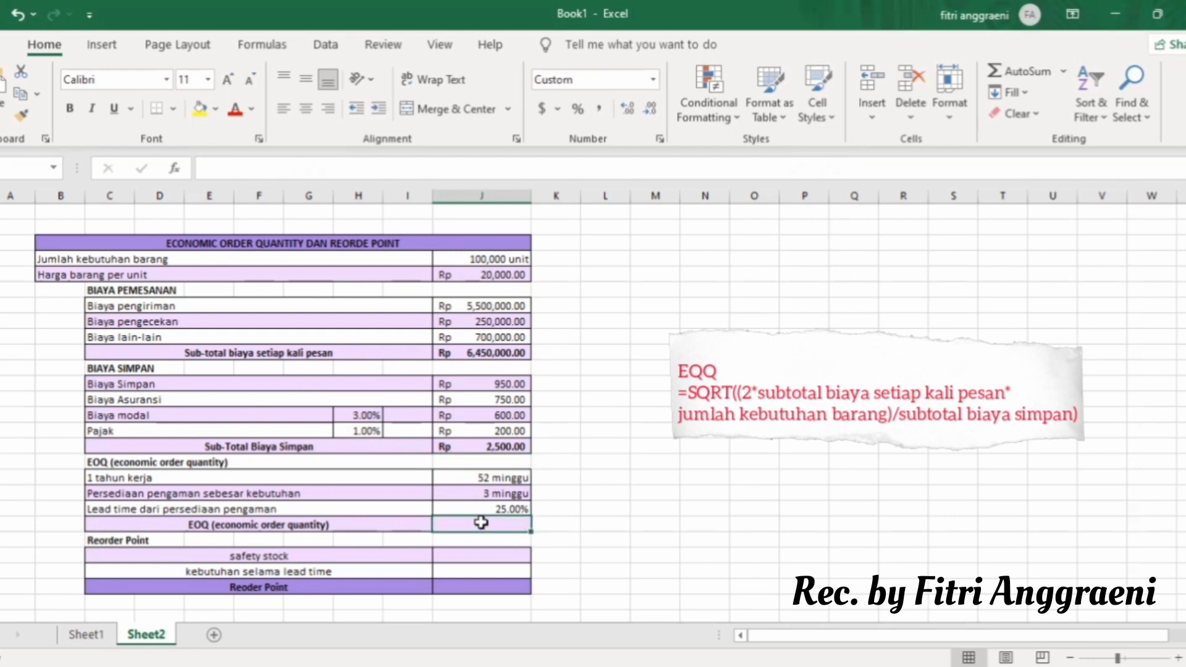
pyautogui.write('=')
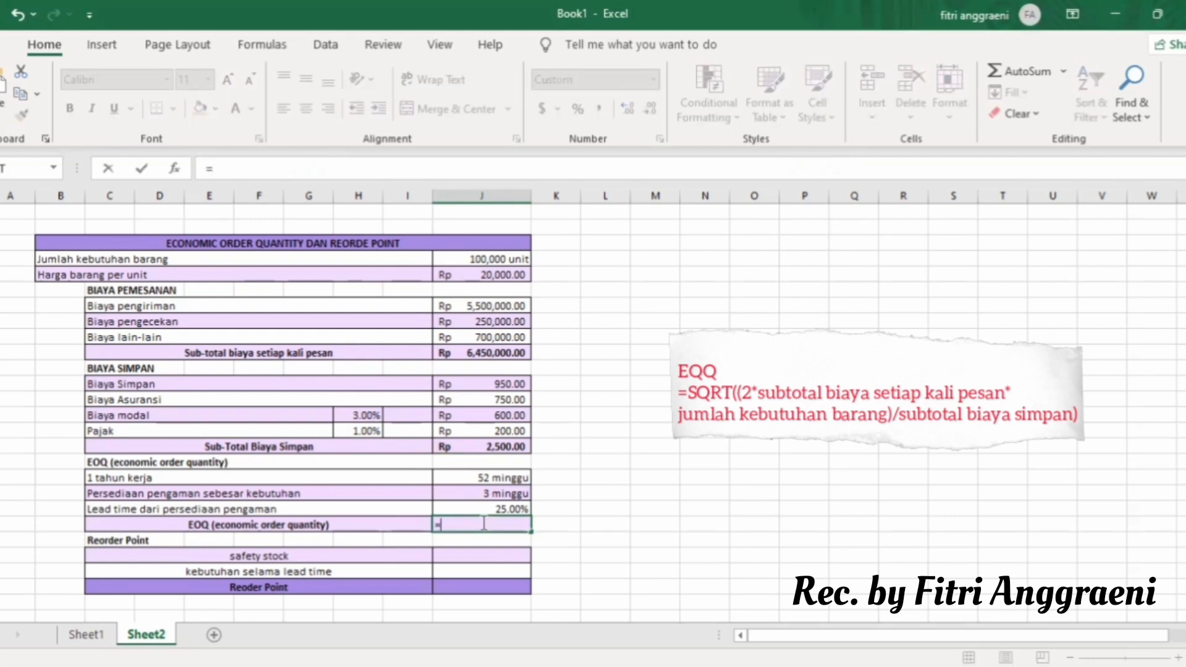
pyautogui.write('s')
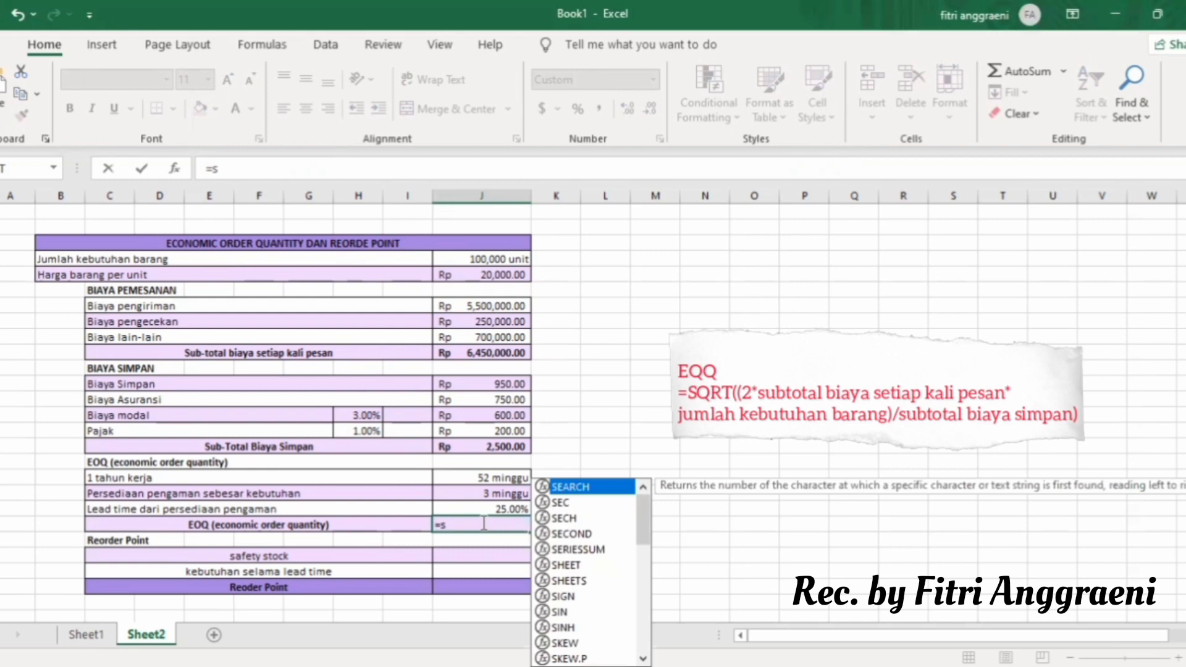
pyautogui.write('qrt')
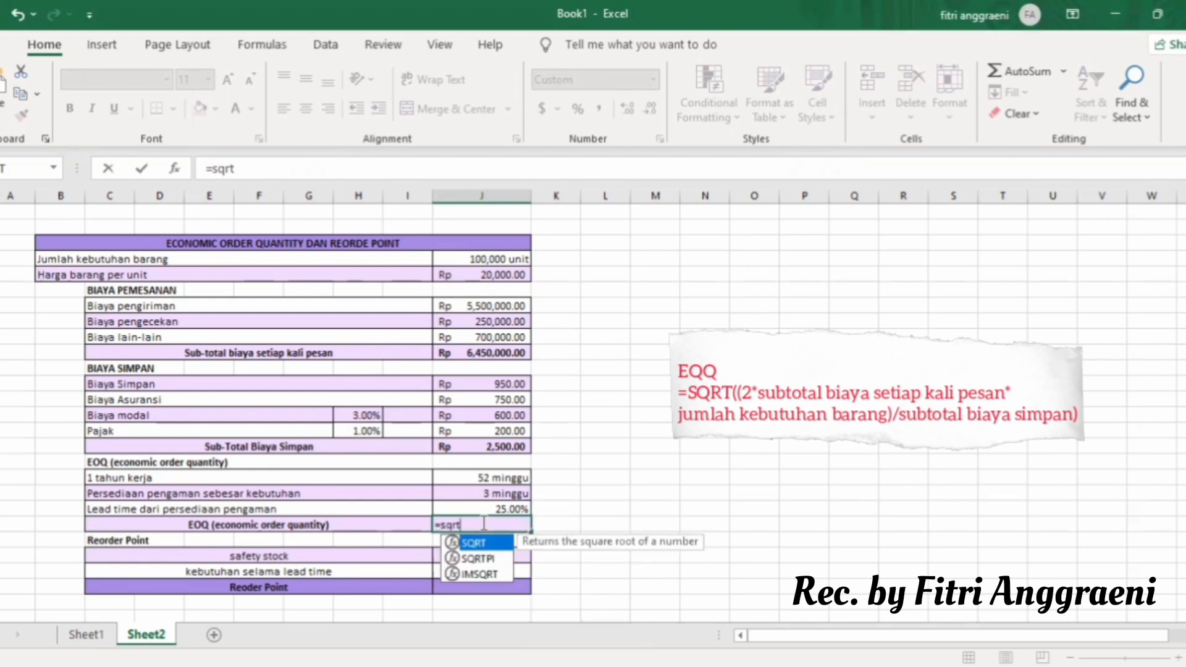
pyautogui.write('((')
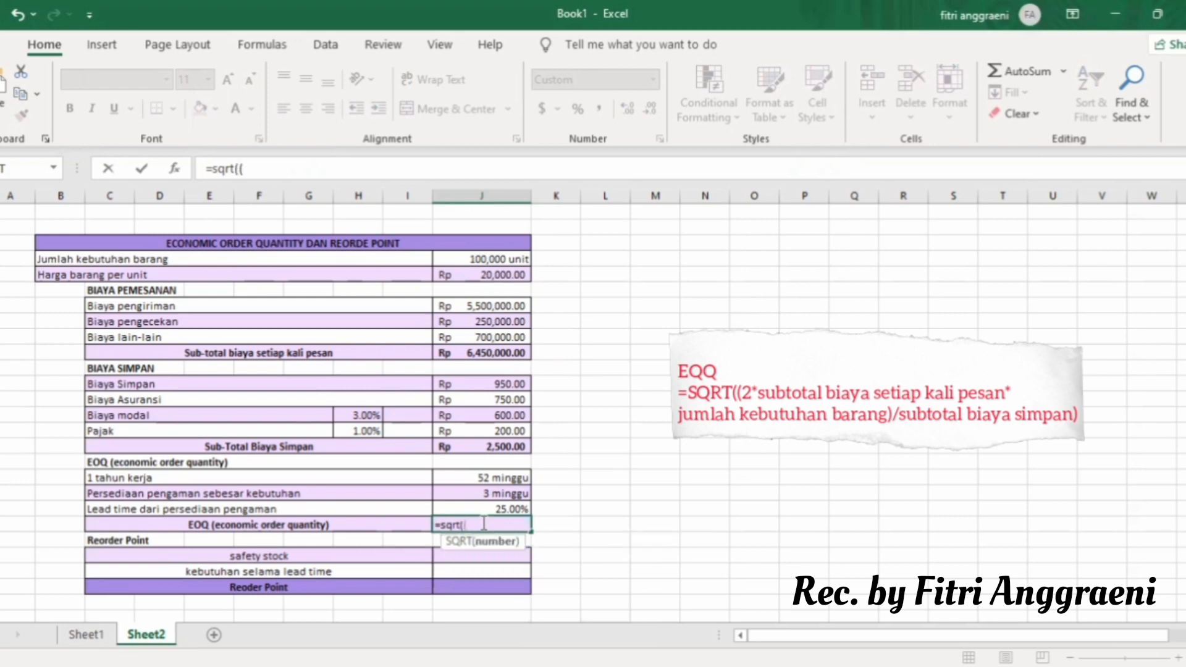
pyautogui.write('2*')
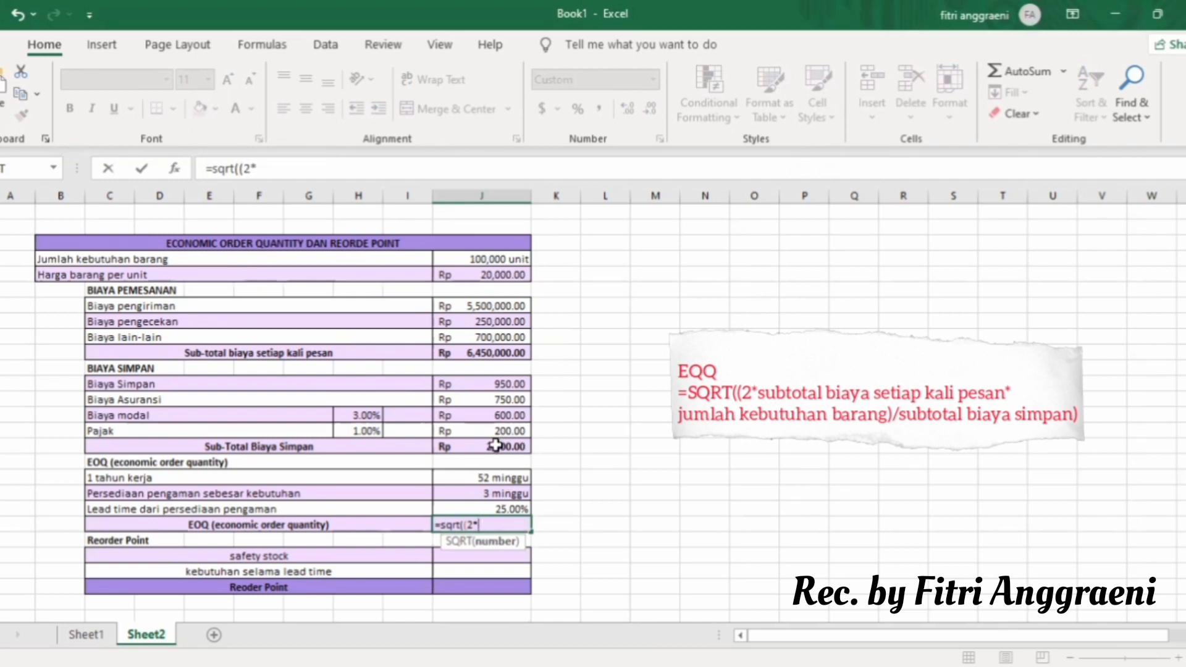
pyautogui.click(469, 357)
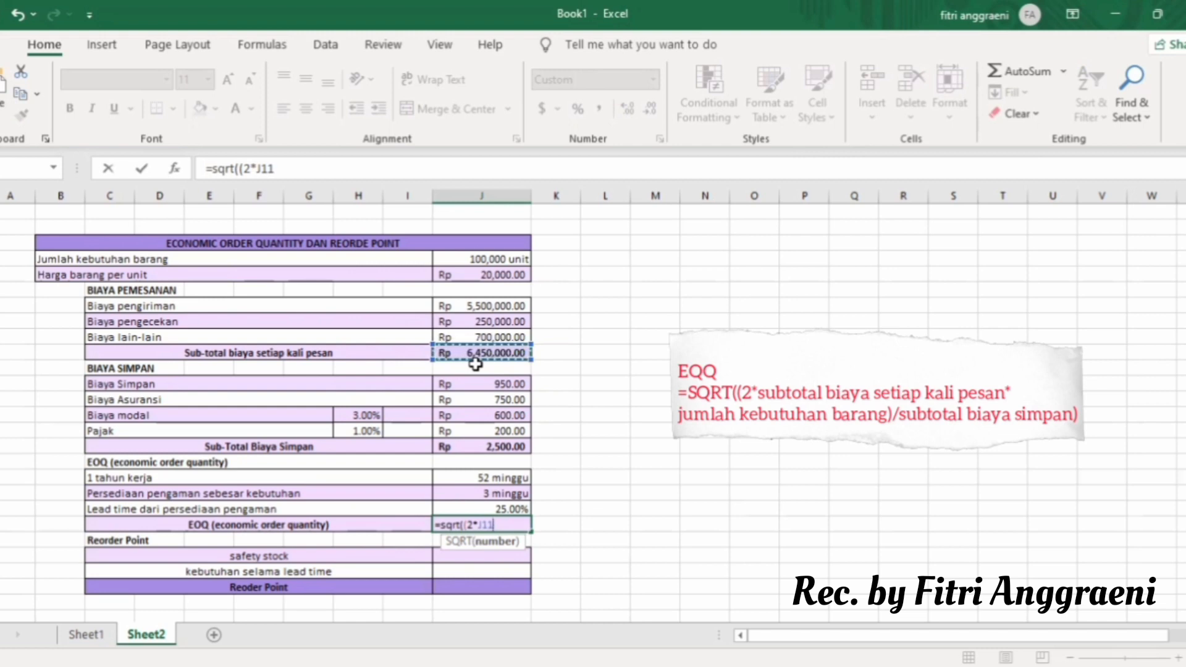
pyautogui.write('*')
pyautogui.click(516, 258)
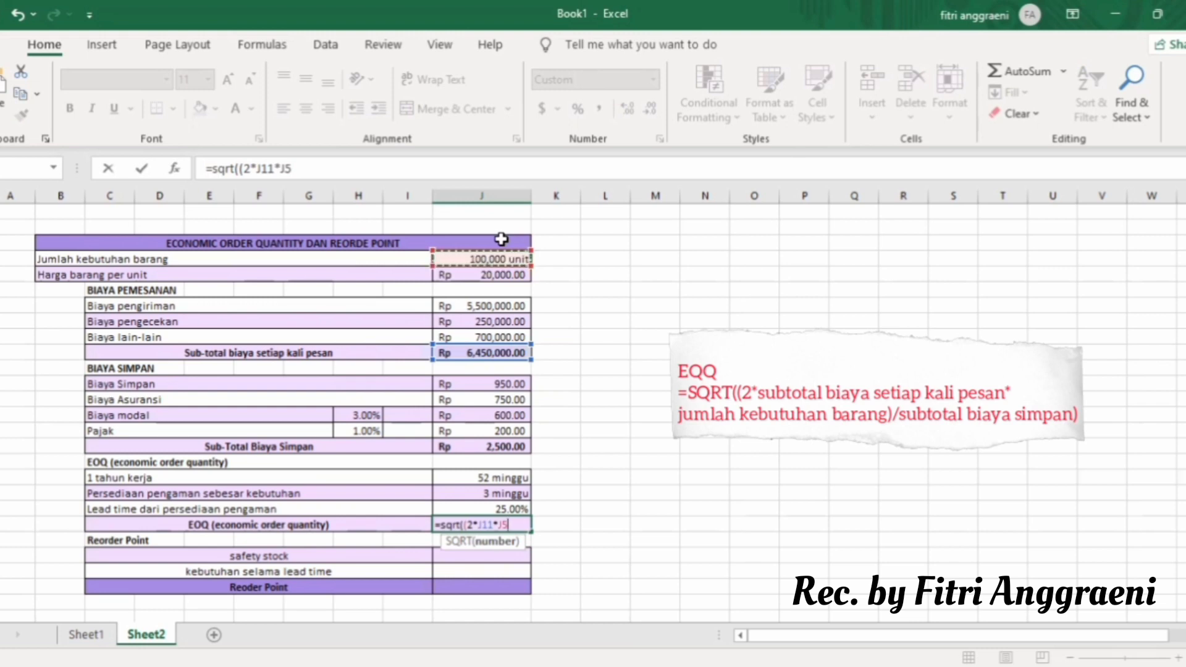
pyautogui.write(')/')
pyautogui.click(499, 446)
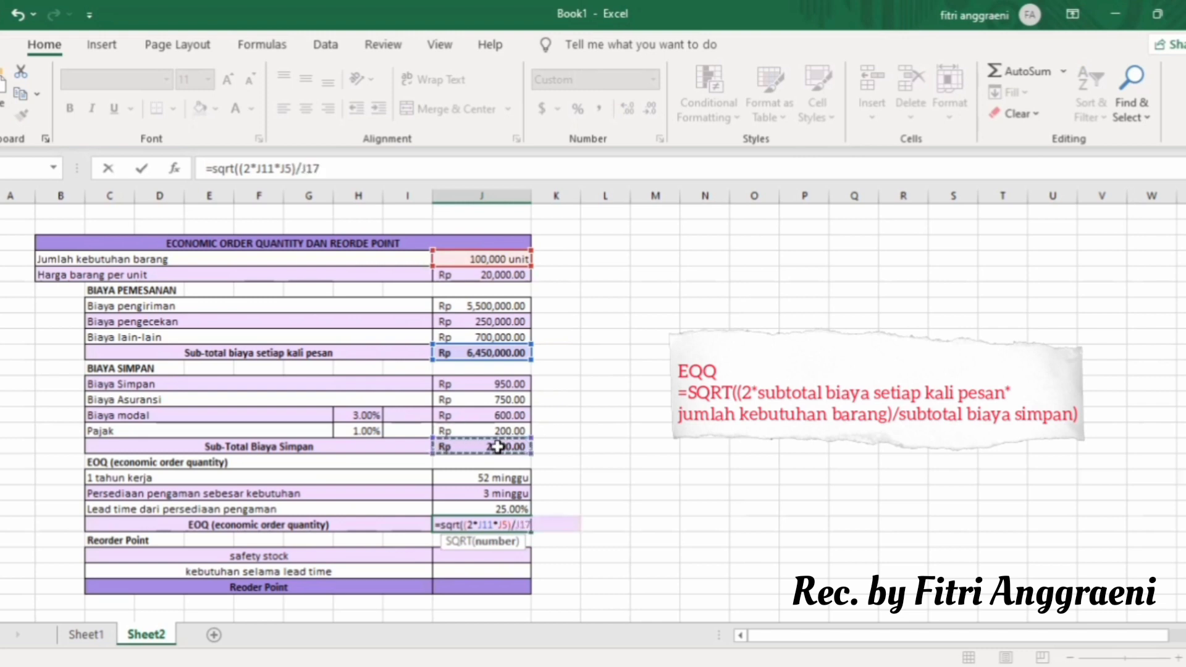
pyautogui.write(')')
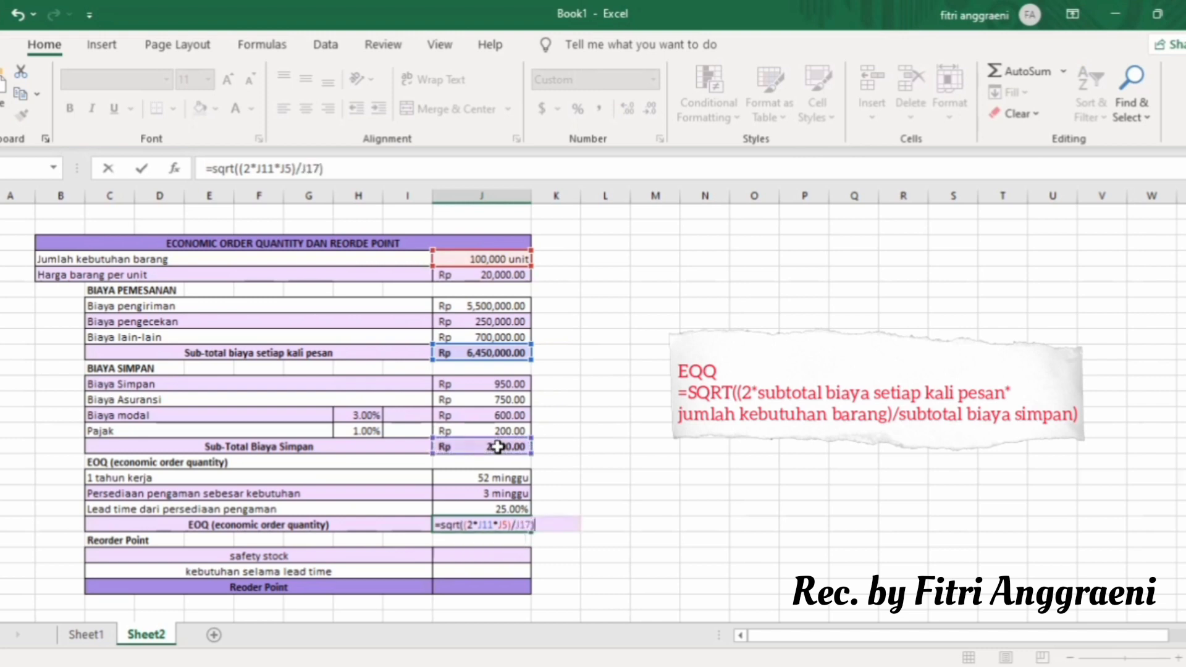
pyautogui.press('Return')
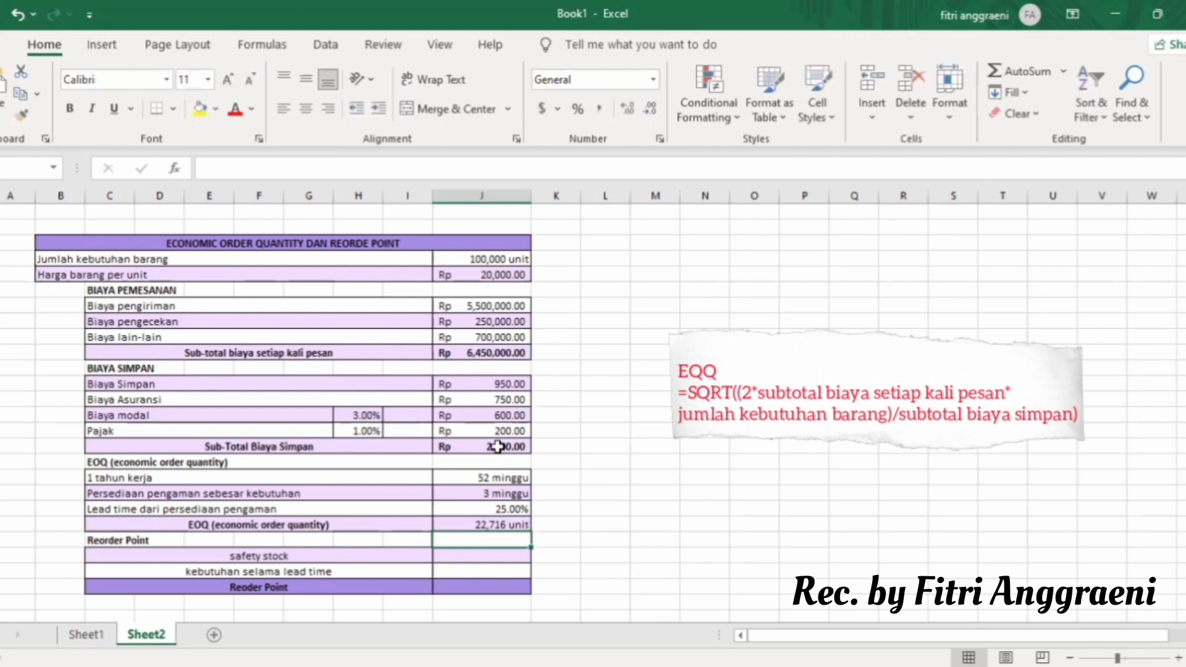
# - Calculate safety stock with the formula =(J5/J19)*J20
pyautogui.click(487, 554)
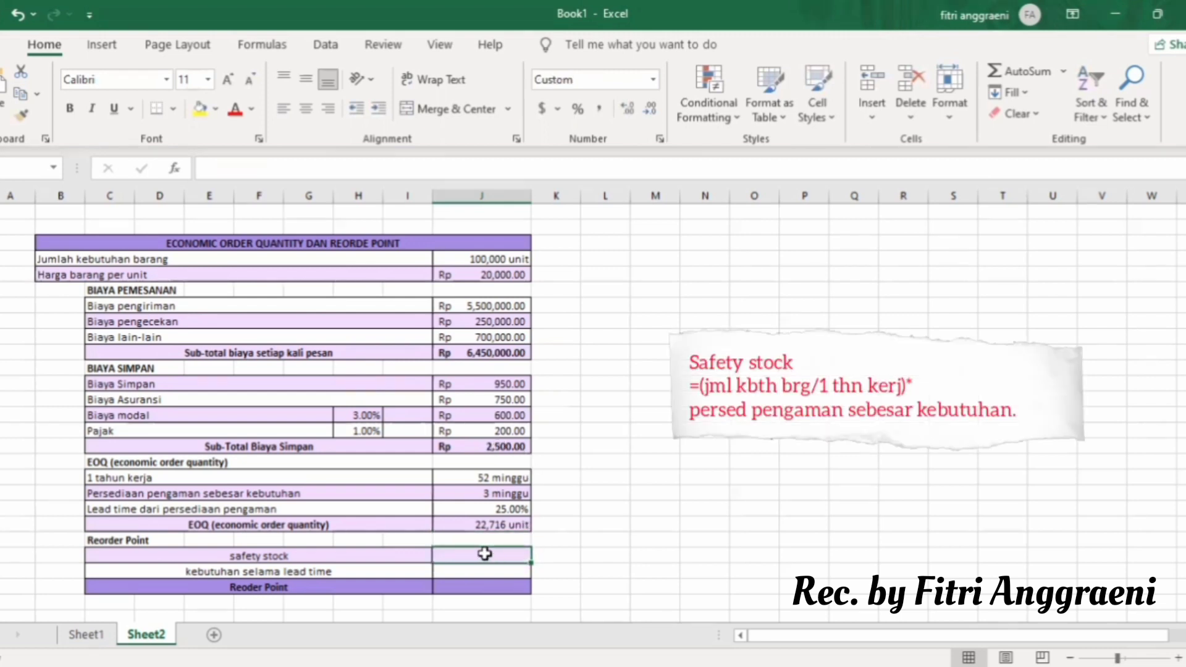
pyautogui.write('=(')
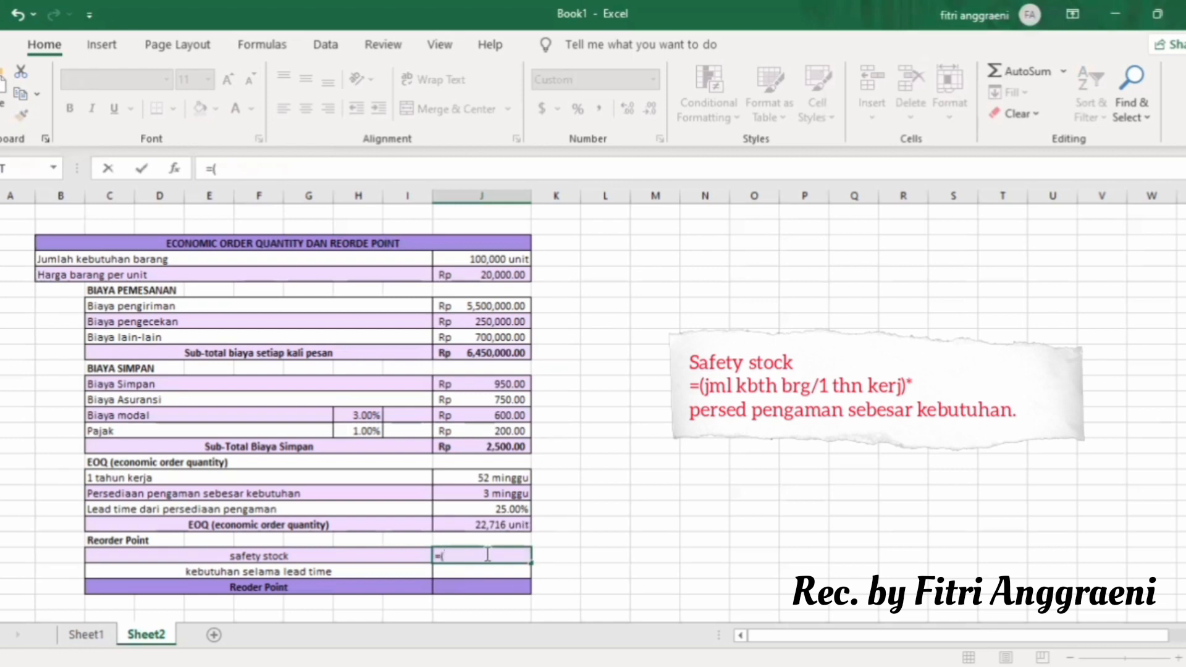
pyautogui.click(492, 259)
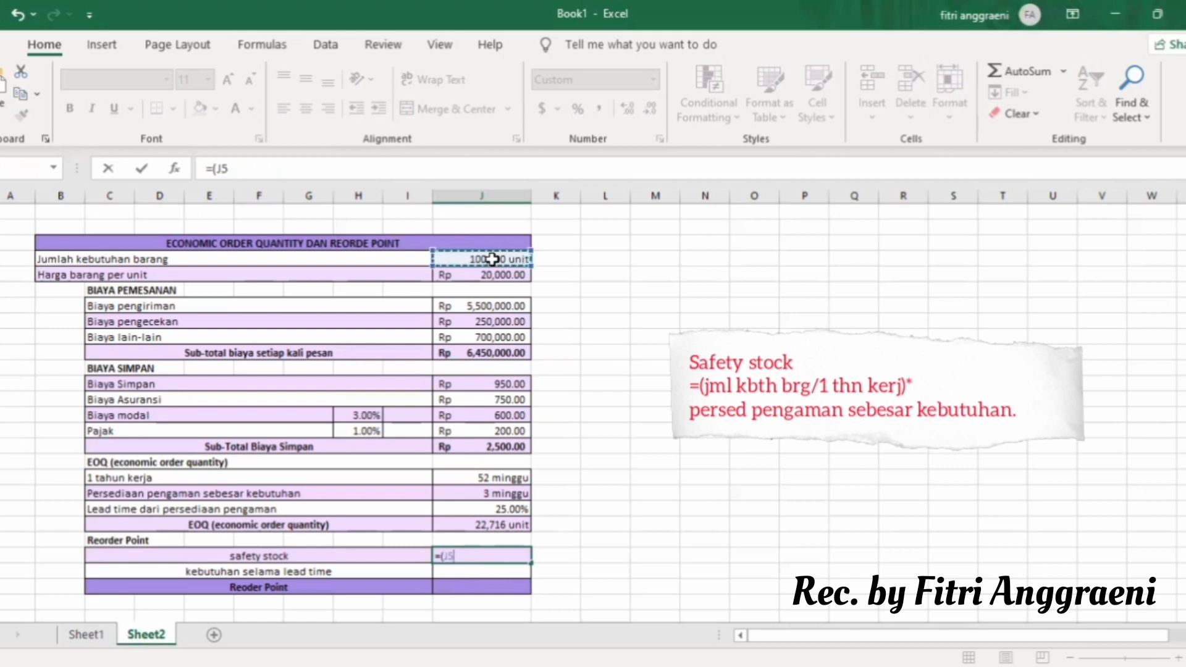
pyautogui.write('/')
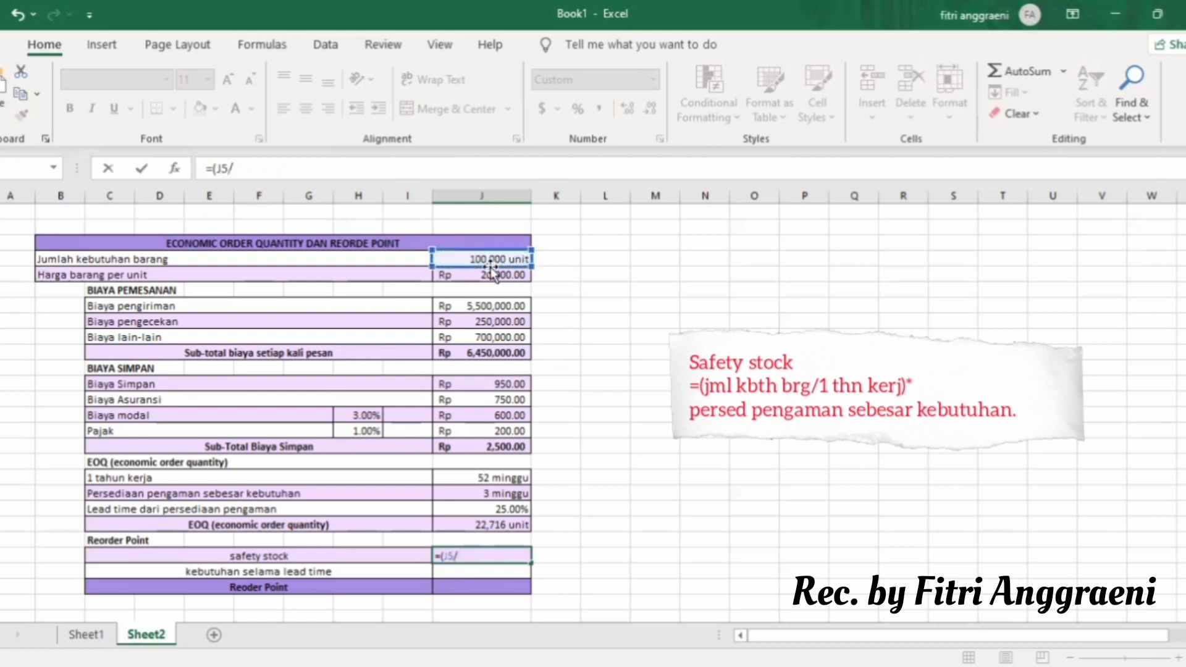
pyautogui.click(508, 476)
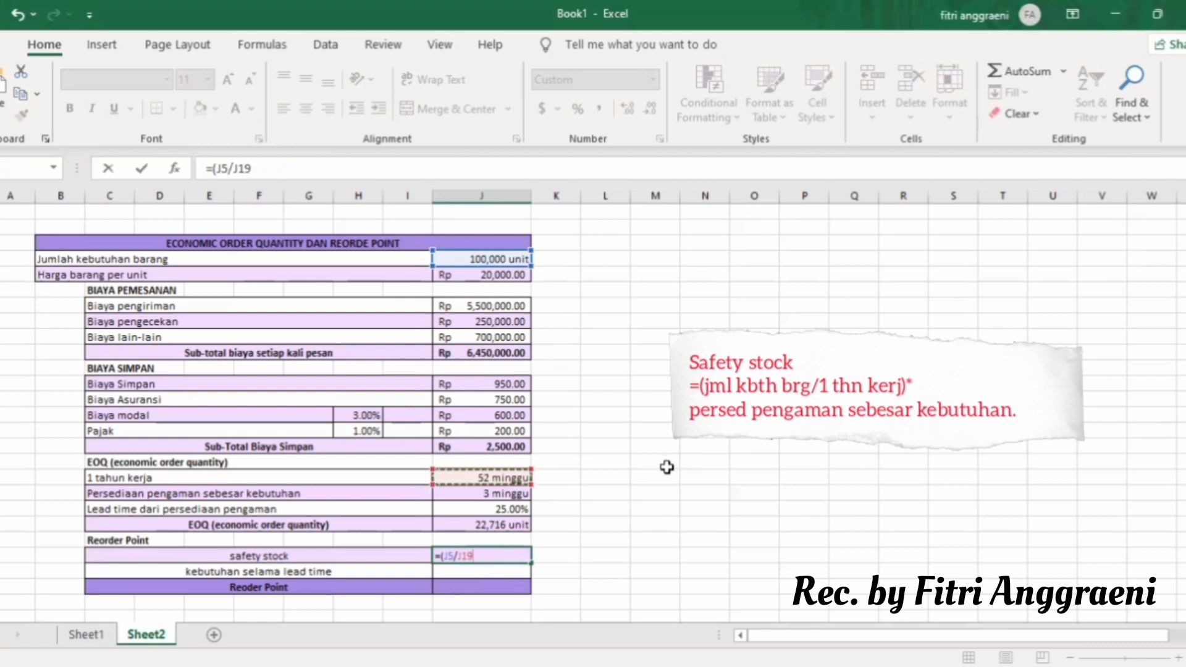
pyautogui.write(')')
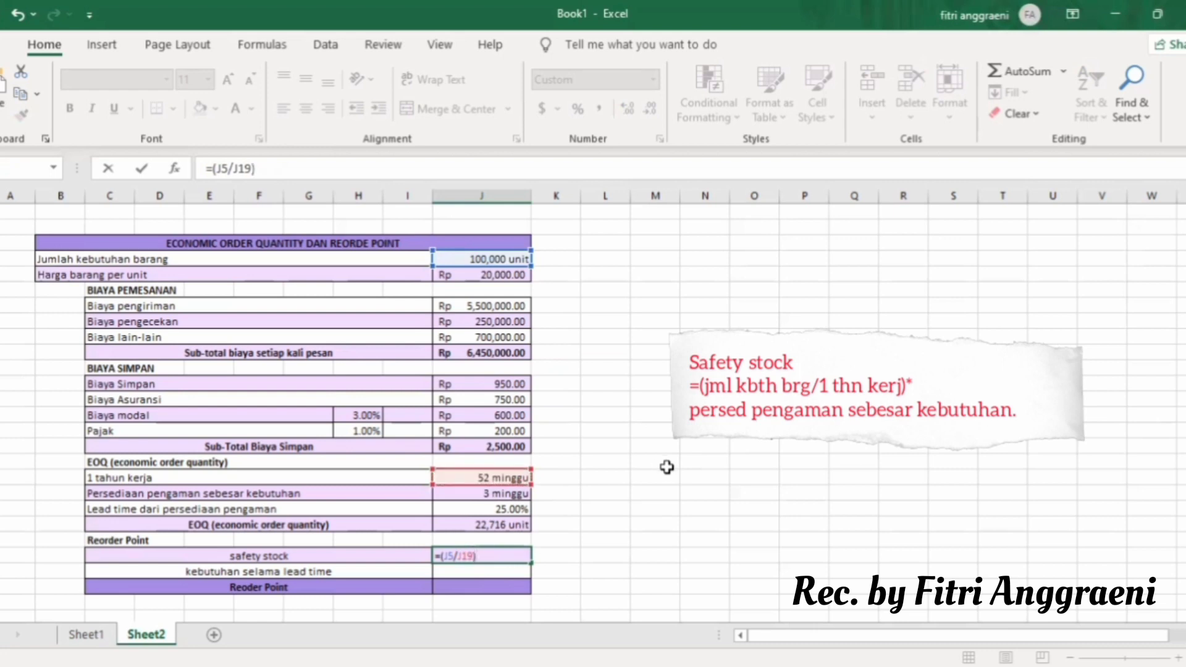
pyautogui.write('*')
pyautogui.click(510, 498)
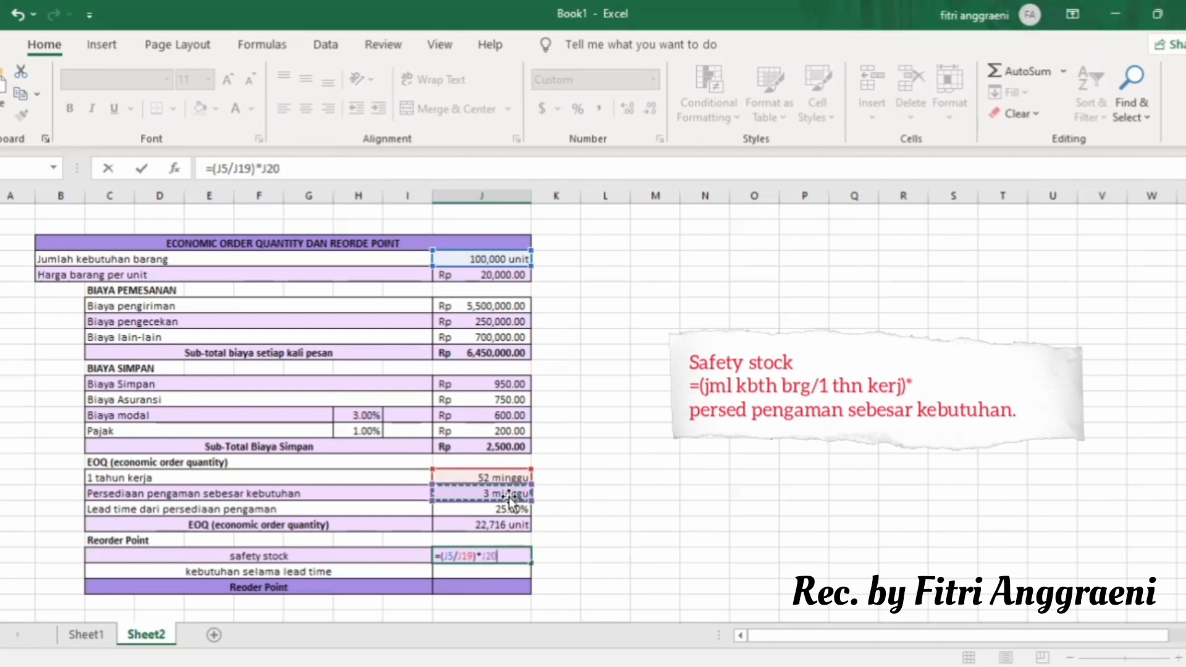
pyautogui.press('Return')
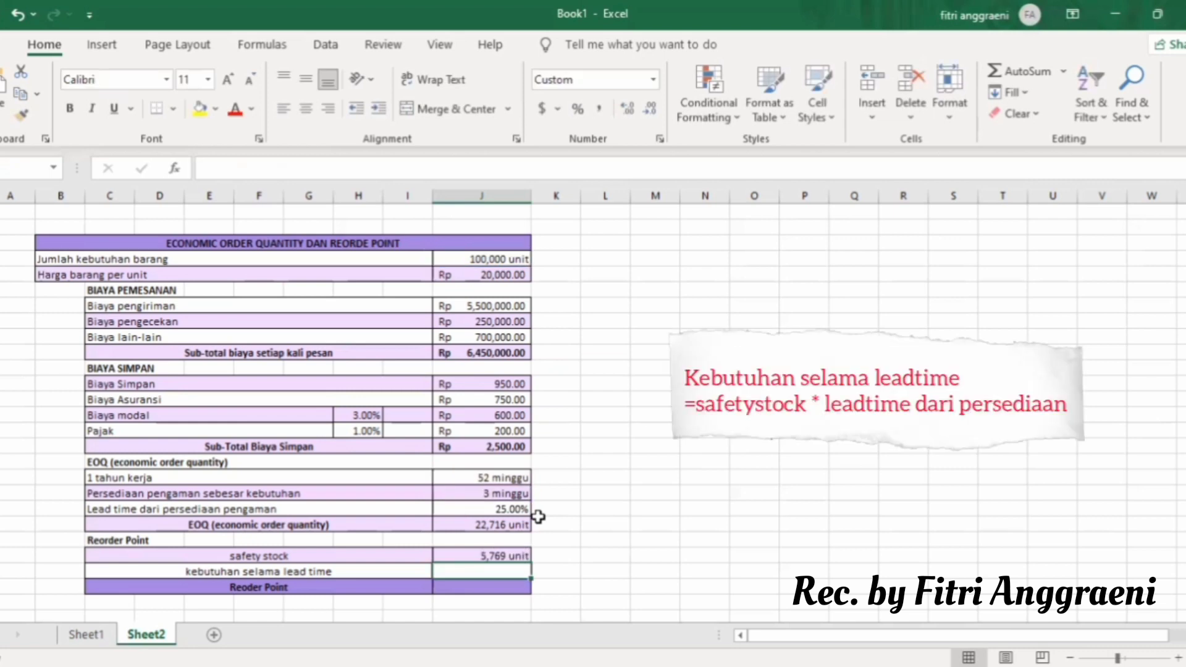
# - Calculate kebutuhan selama lead time by multiplying safety stock by the lead time percentage with the formula =J24*J21
pyautogui.write('=')
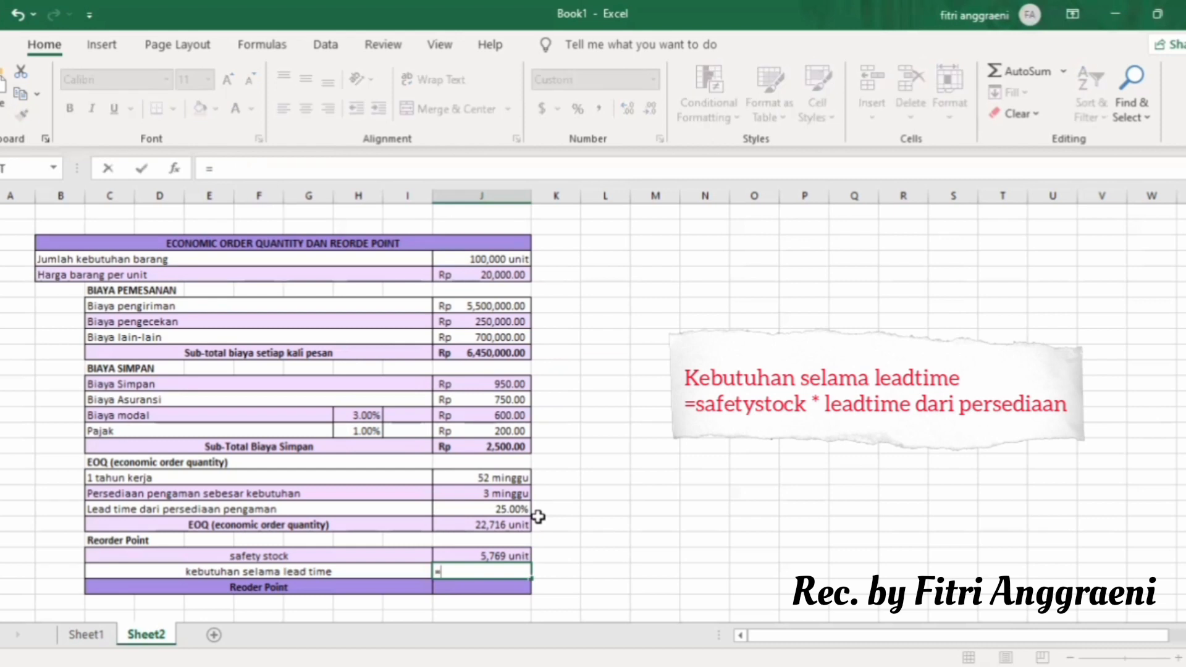
pyautogui.click(511, 555)
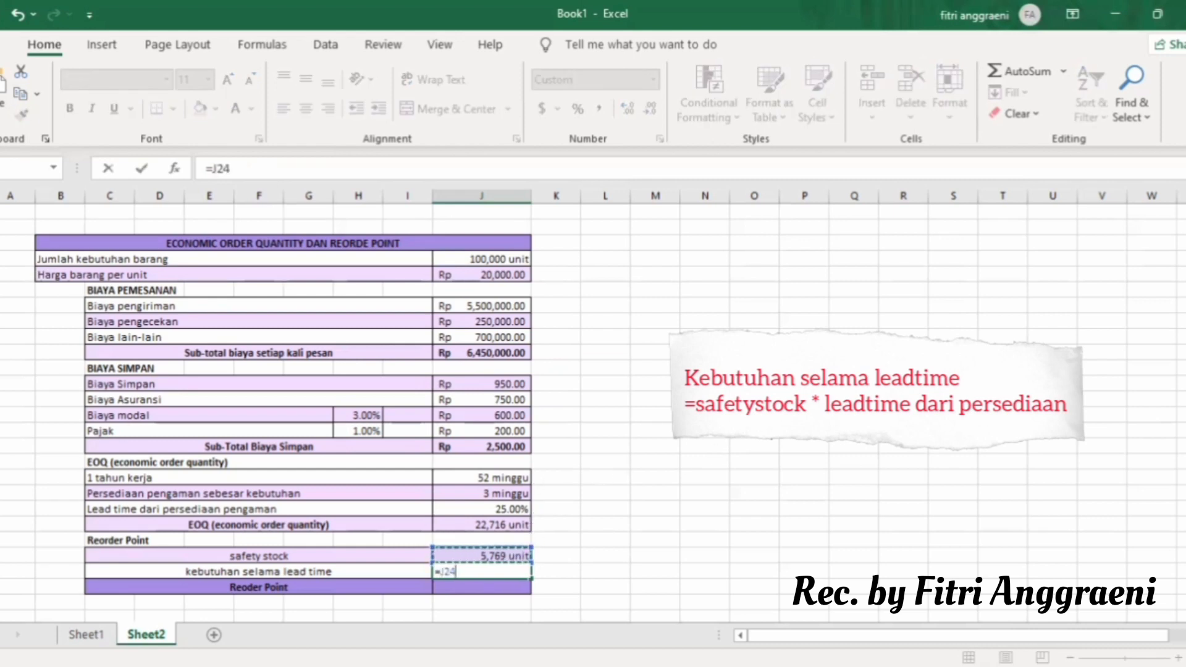
pyautogui.write('*')
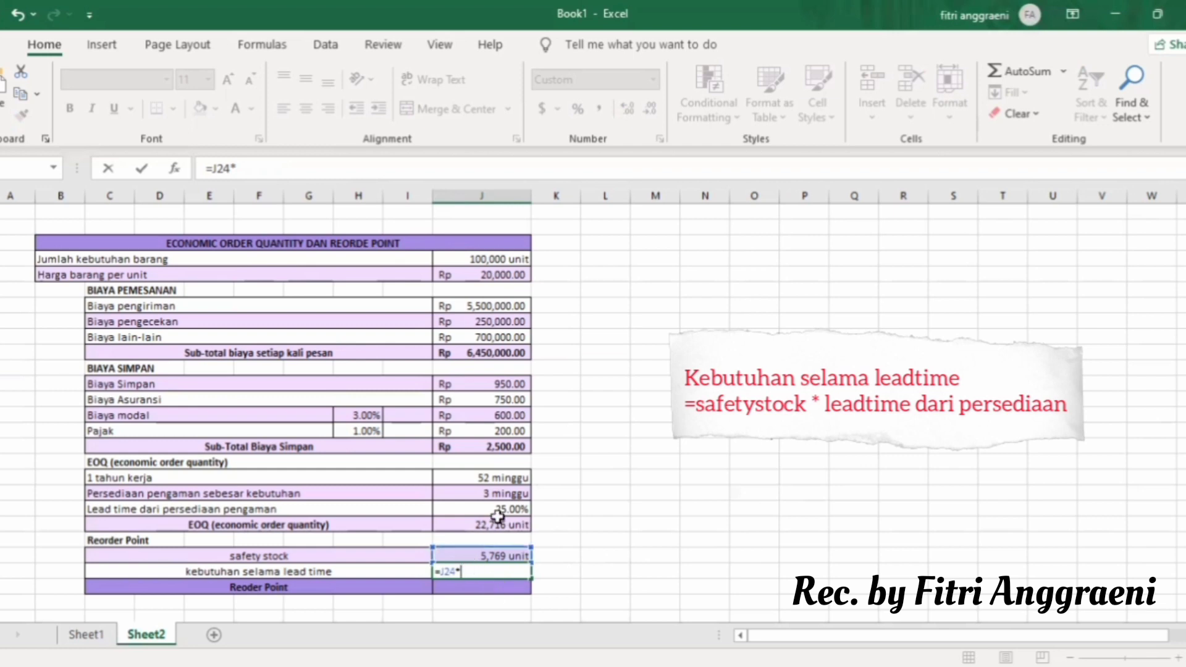
pyautogui.click(510, 506)
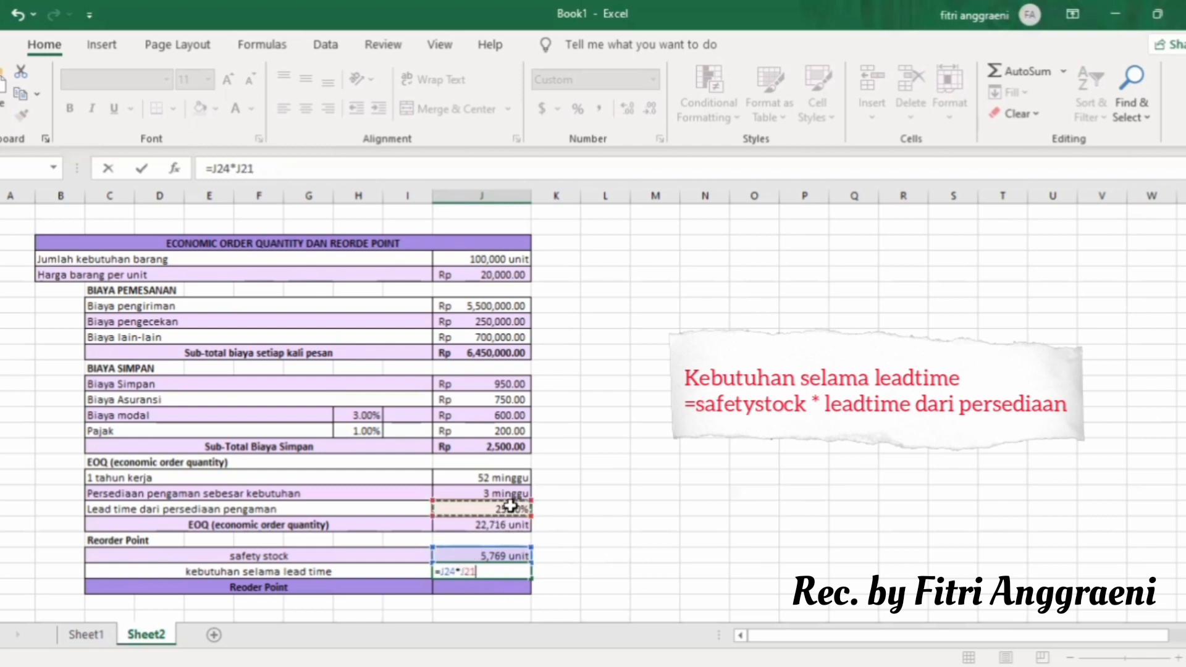
pyautogui.press('Return')
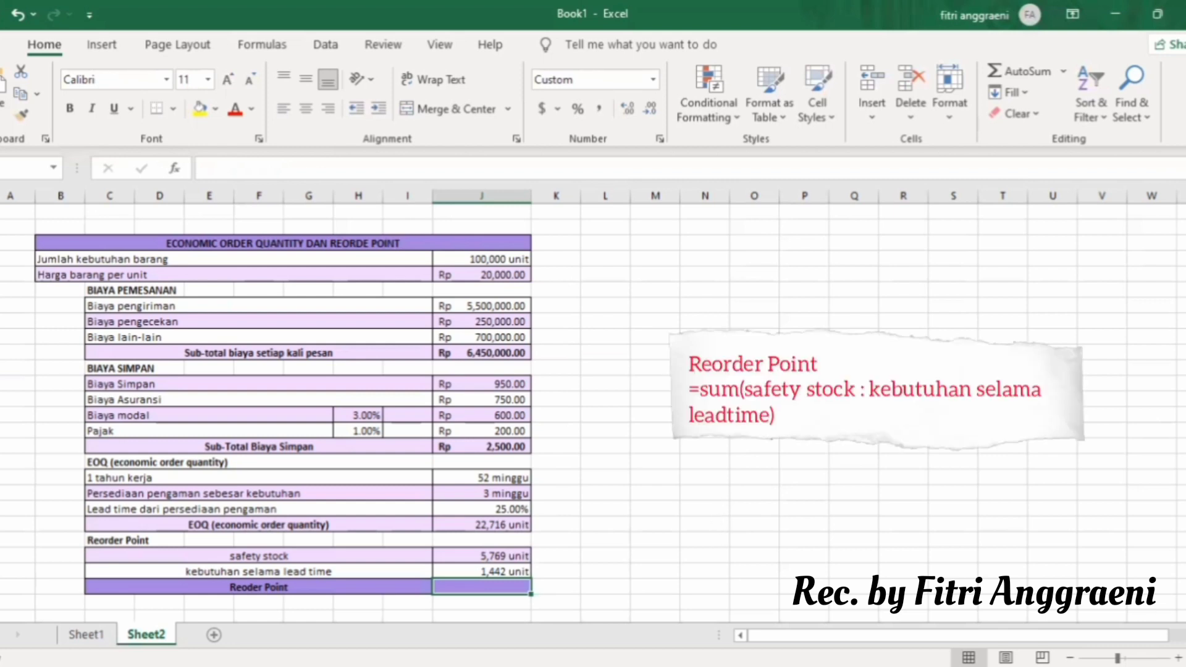
# - Calculate the Reoder Point by summing safety stock and kebutuhan selama lead time with the formula =sum(J24:J25)
pyautogui.write('=')
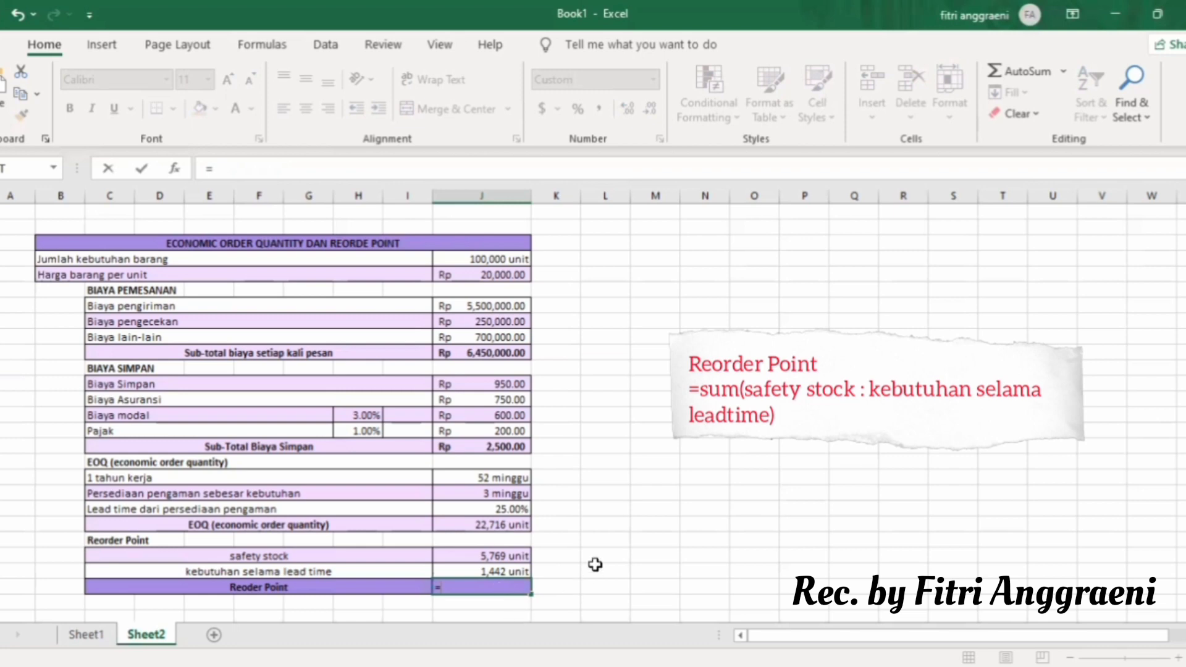
pyautogui.write('d')
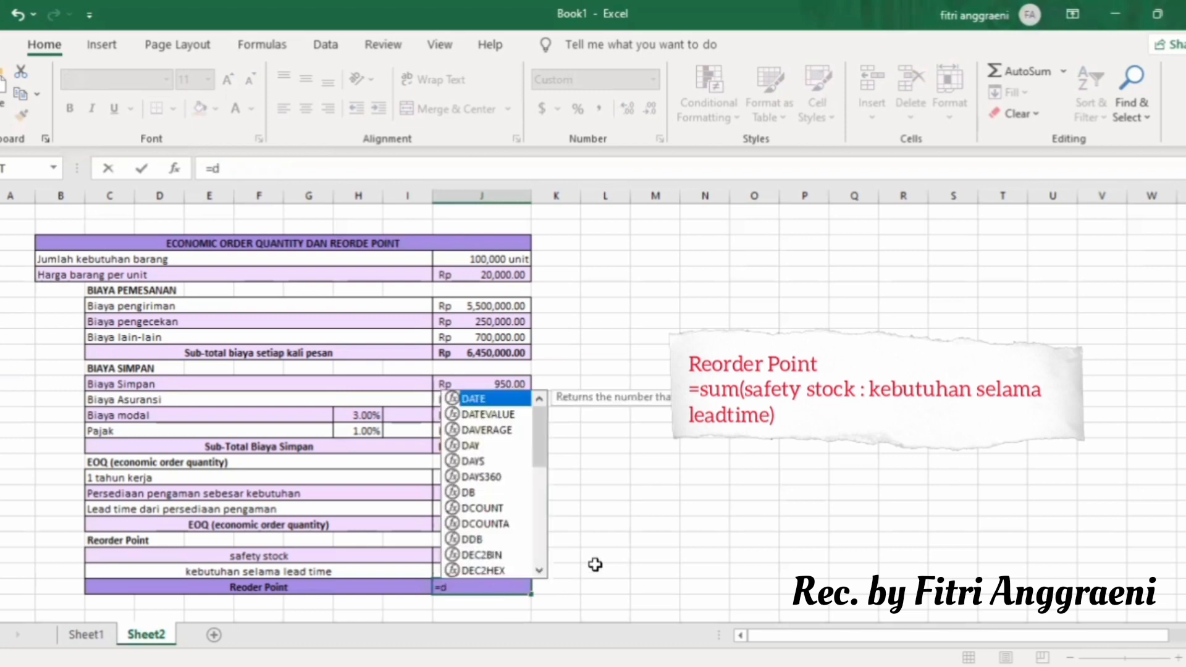
pyautogui.write('u')
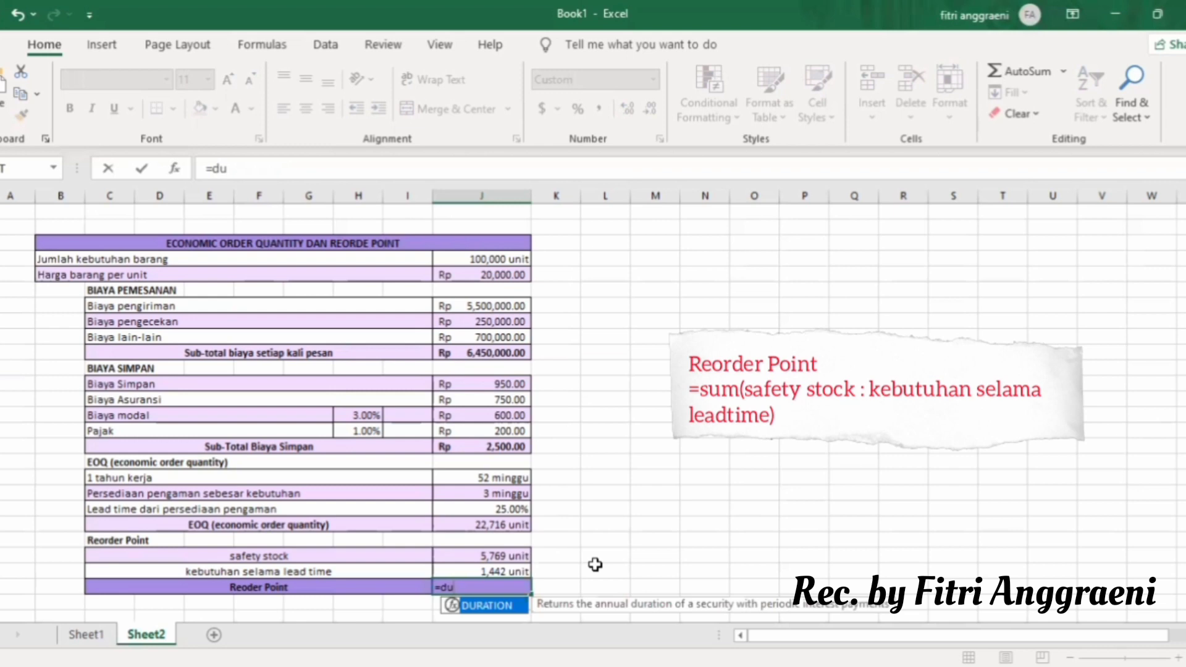
pyautogui.press('BackSpace')
pyautogui.press('BackSpace')
pyautogui.write('sum')
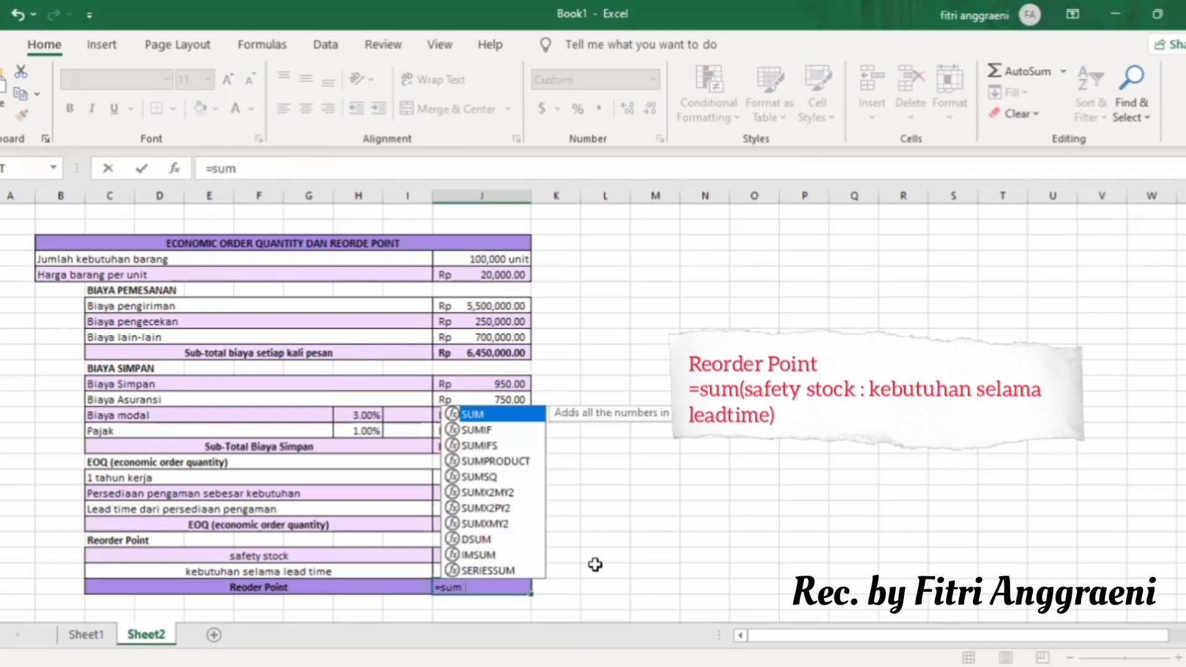
pyautogui.write('(')
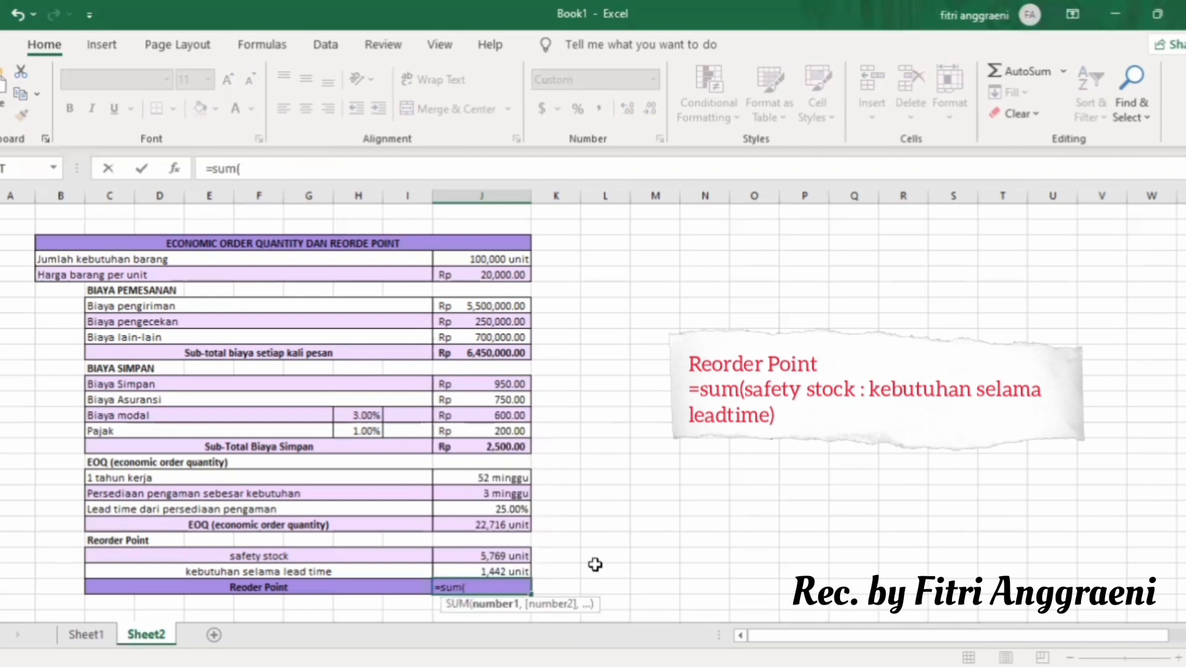
pyautogui.click(517, 554)
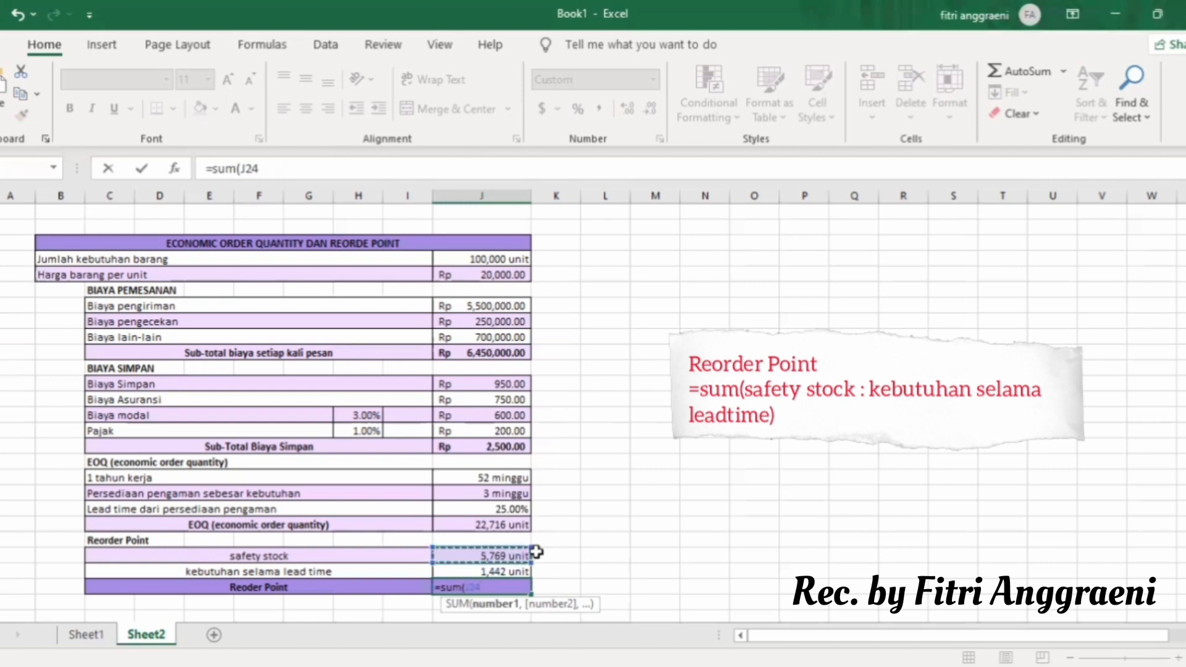
pyautogui.press('F8')
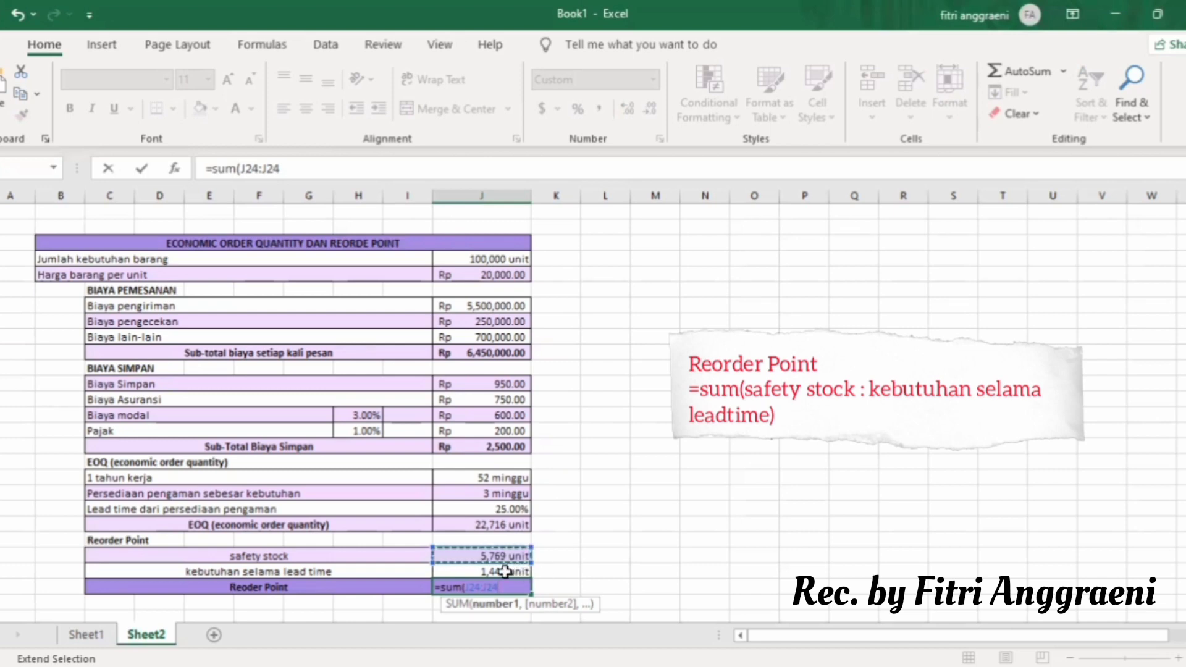
pyautogui.press('Down')
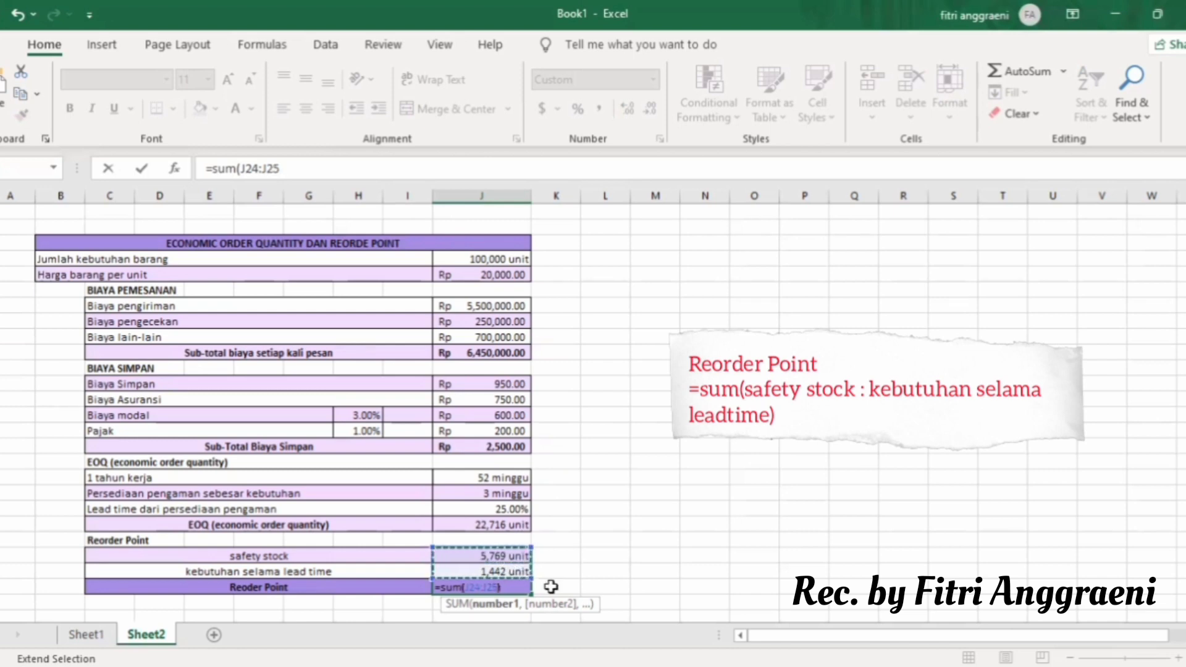
pyautogui.write(')')
pyautogui.press('Return')
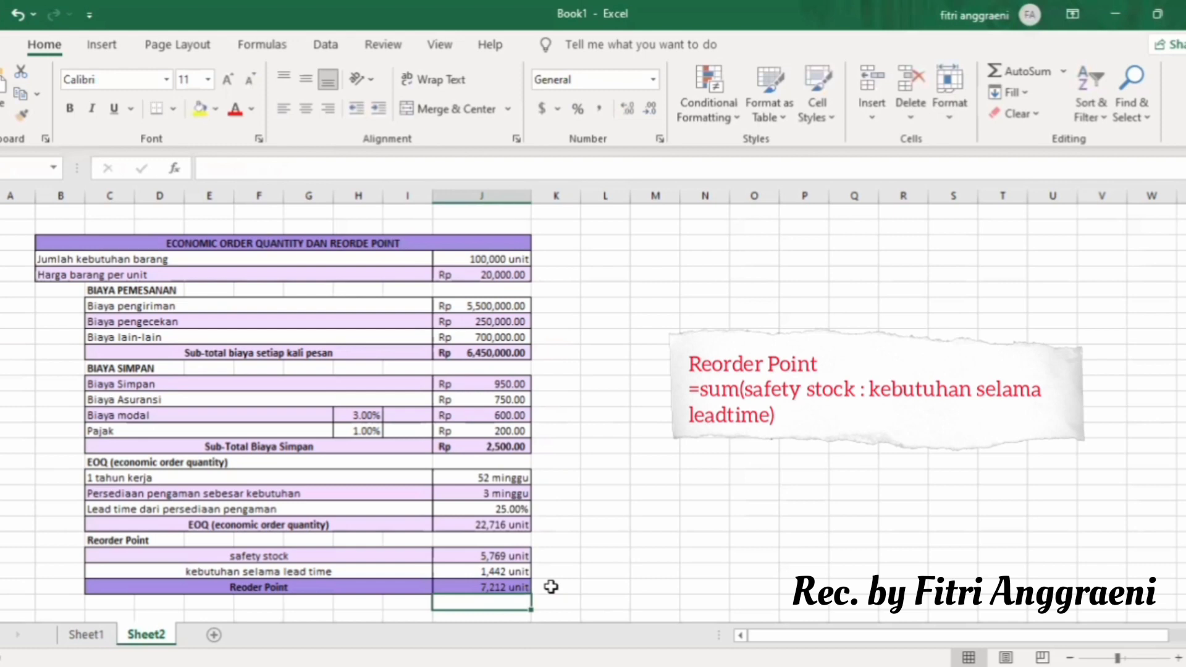